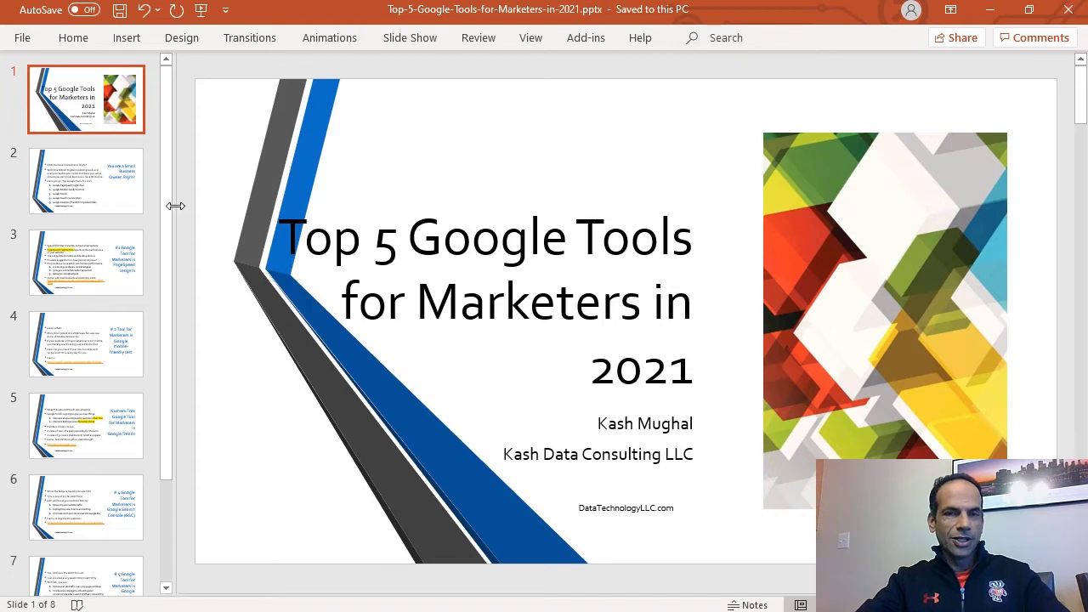
Present slides 2 and 3, selecting the three score ranges and the PageSpeed Insights link on slide 3.
click(126, 195)
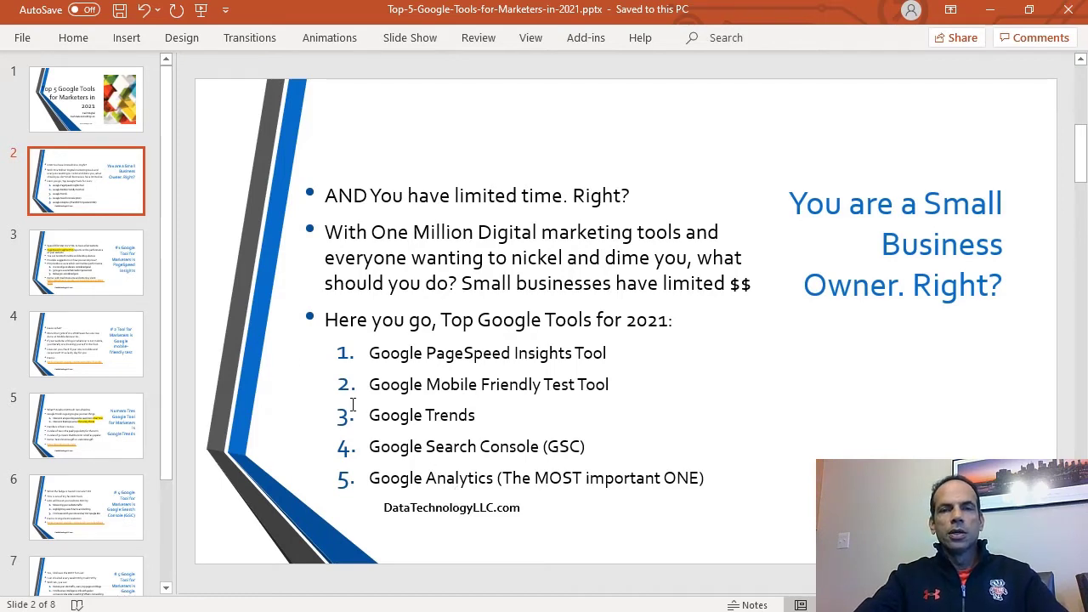
click(122, 279)
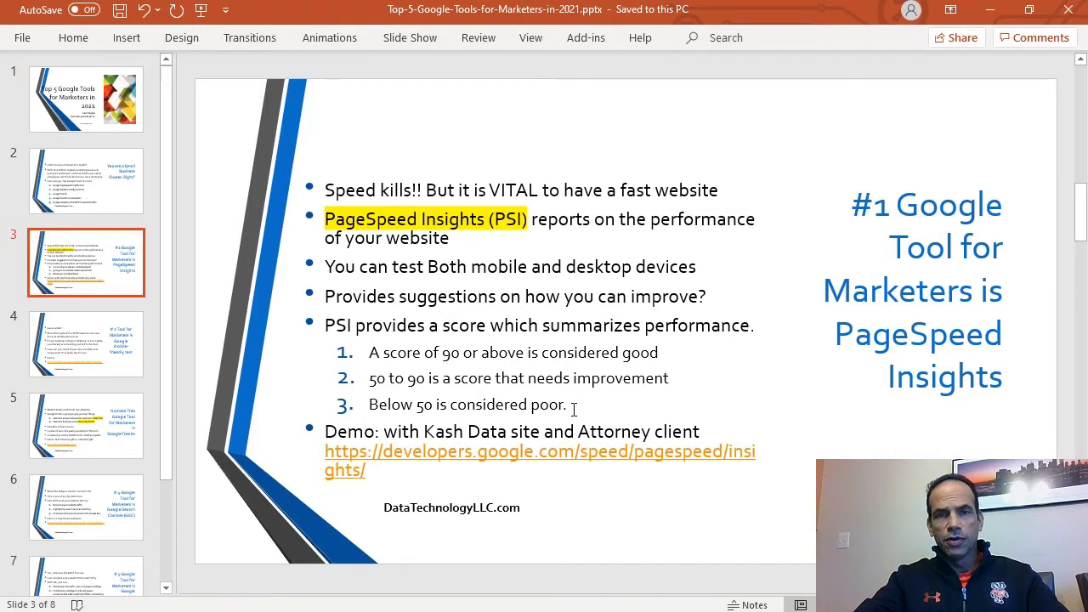
drag(575, 406, 367, 352)
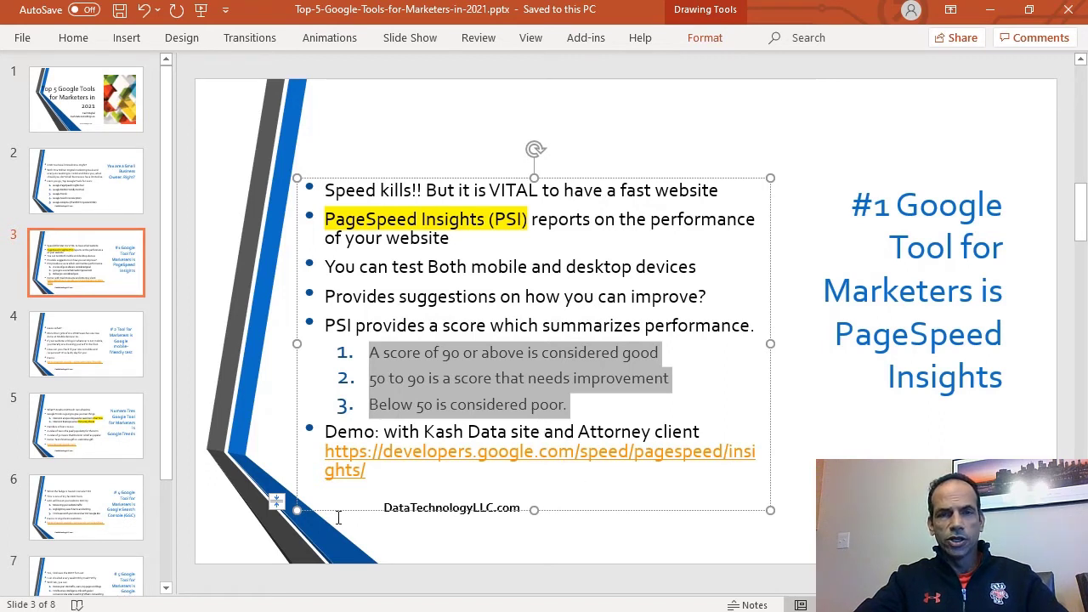
drag(367, 478, 340, 453)
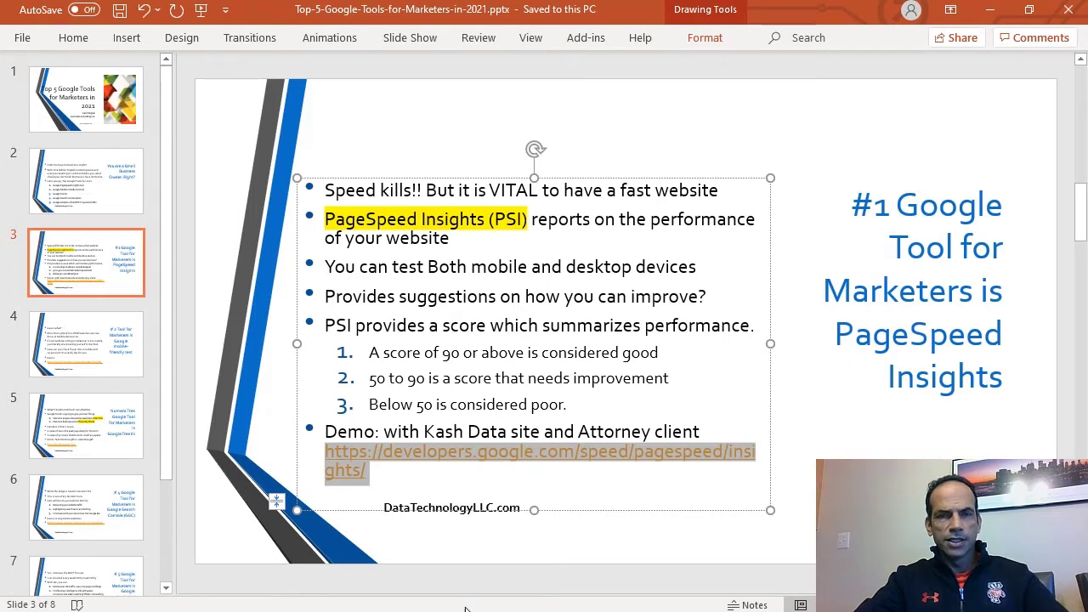
Switch to Chrome and load datatechnologyllc.com in the tab that holds the learningcomputer.com site.
key(alt+Tab)
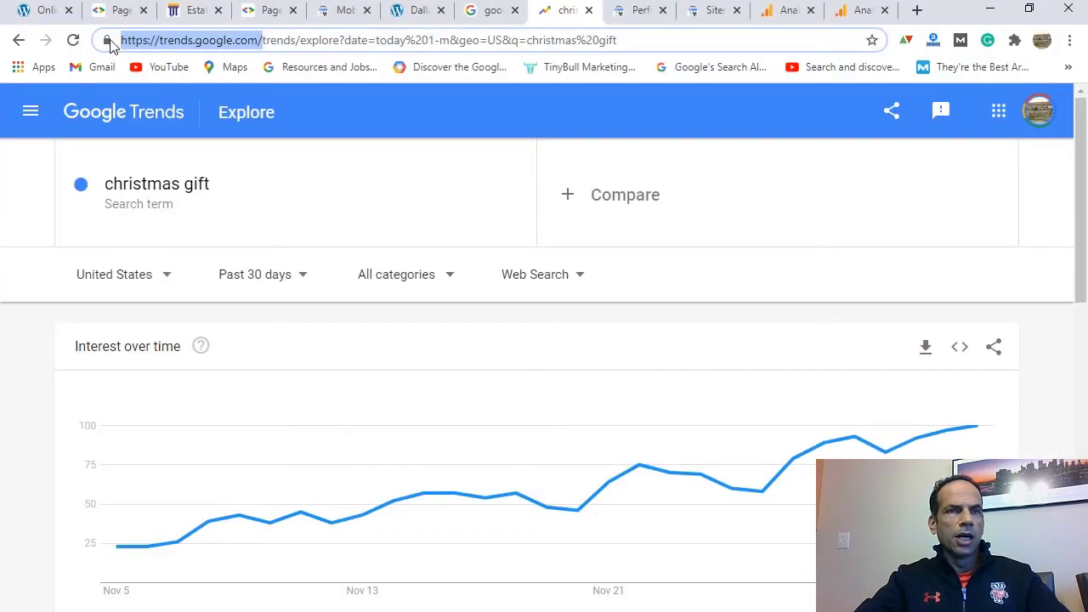
click(106, 17)
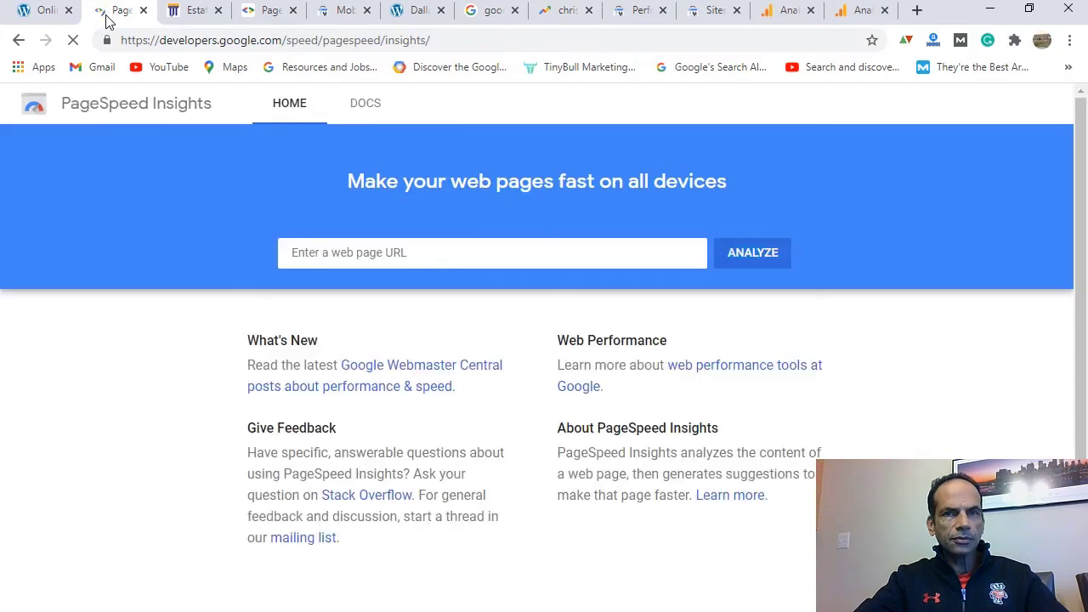
click(41, 11)
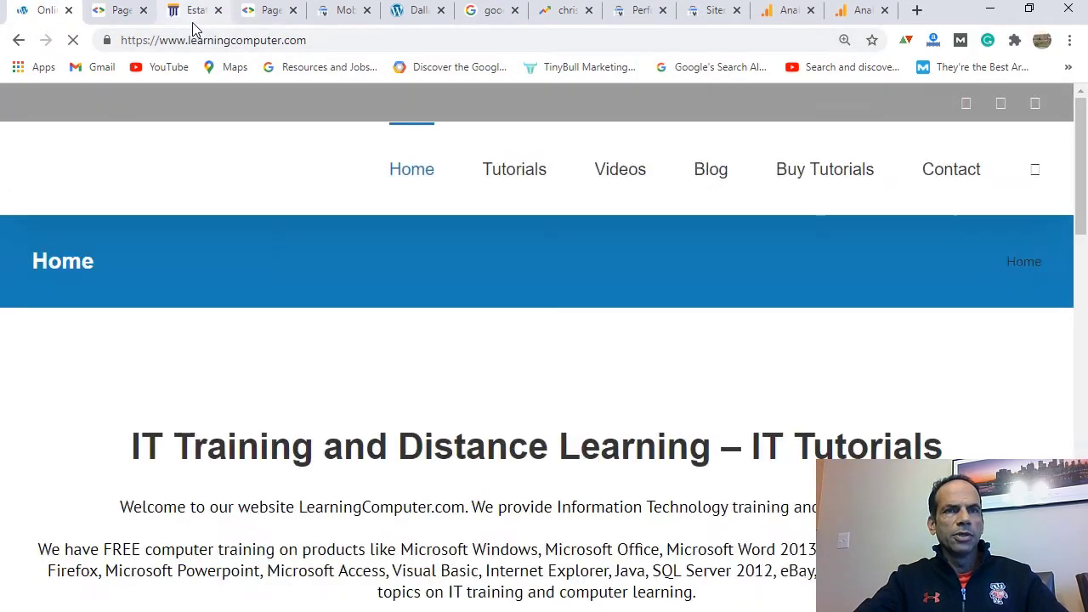
click(247, 45)
text(datatechnologyllc)
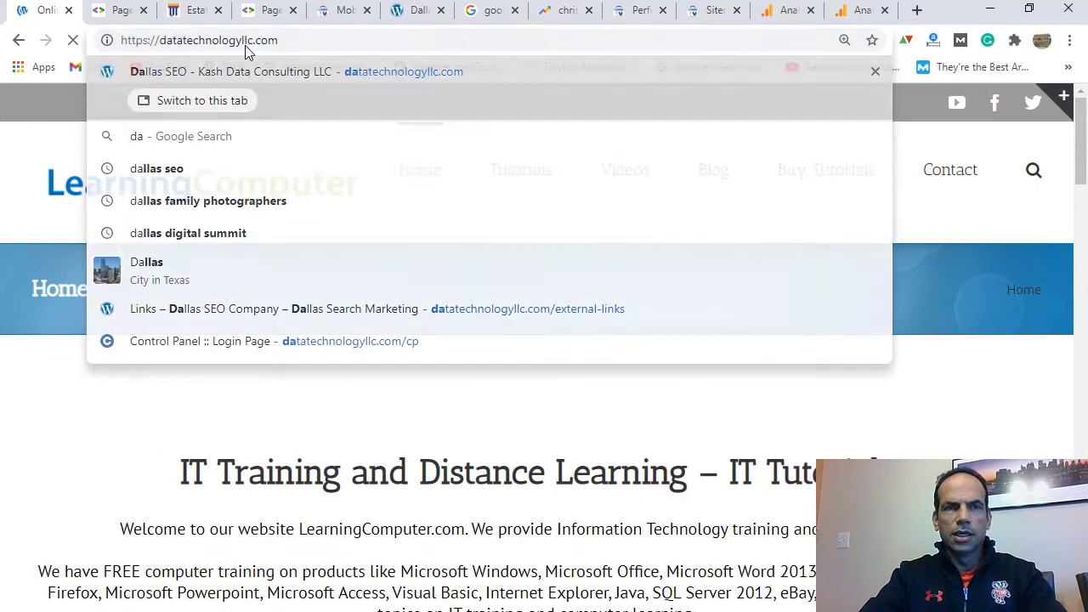
key(Return)
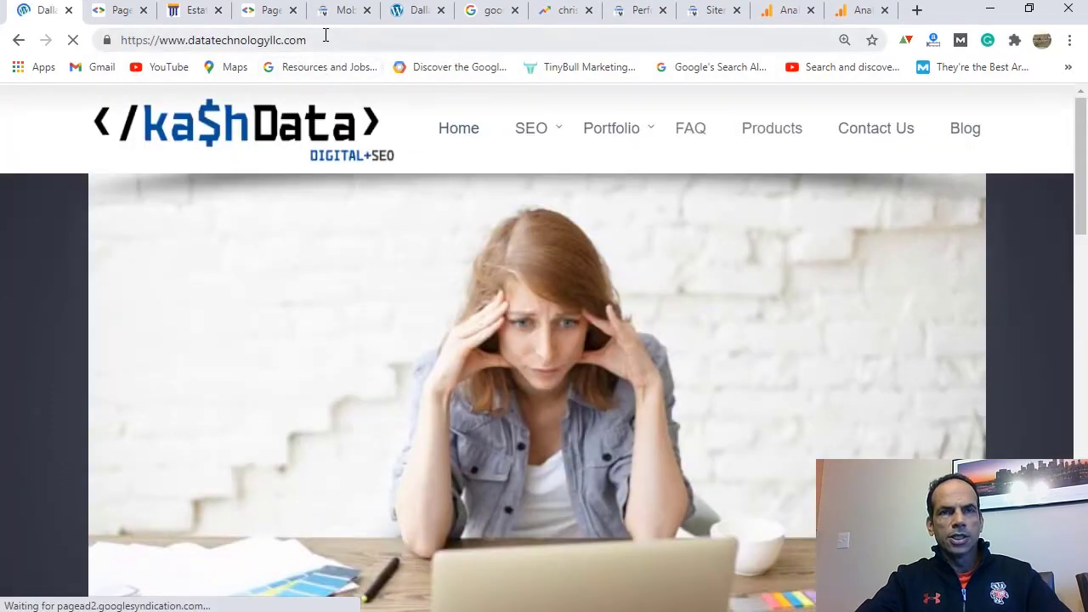
click(326, 36)
key(ctrl+c)
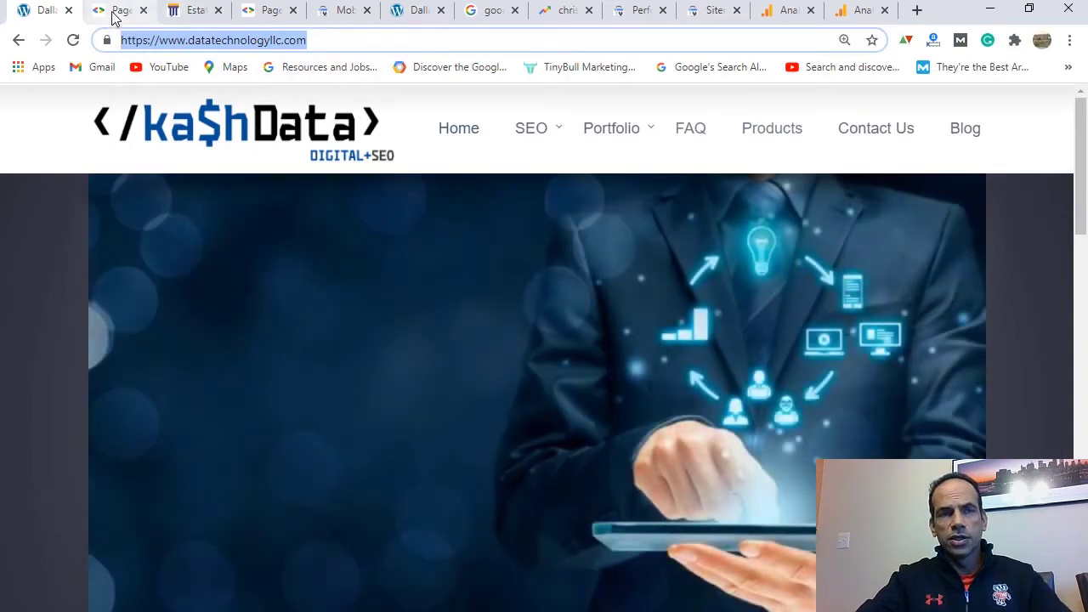
click(114, 13)
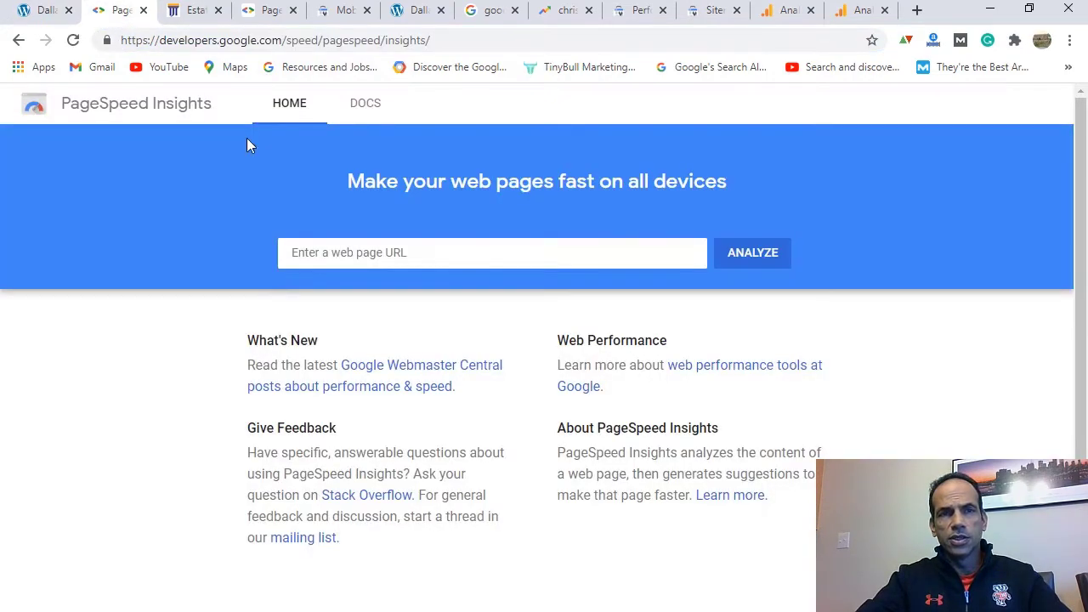
click(404, 259)
key(ctrl+v)
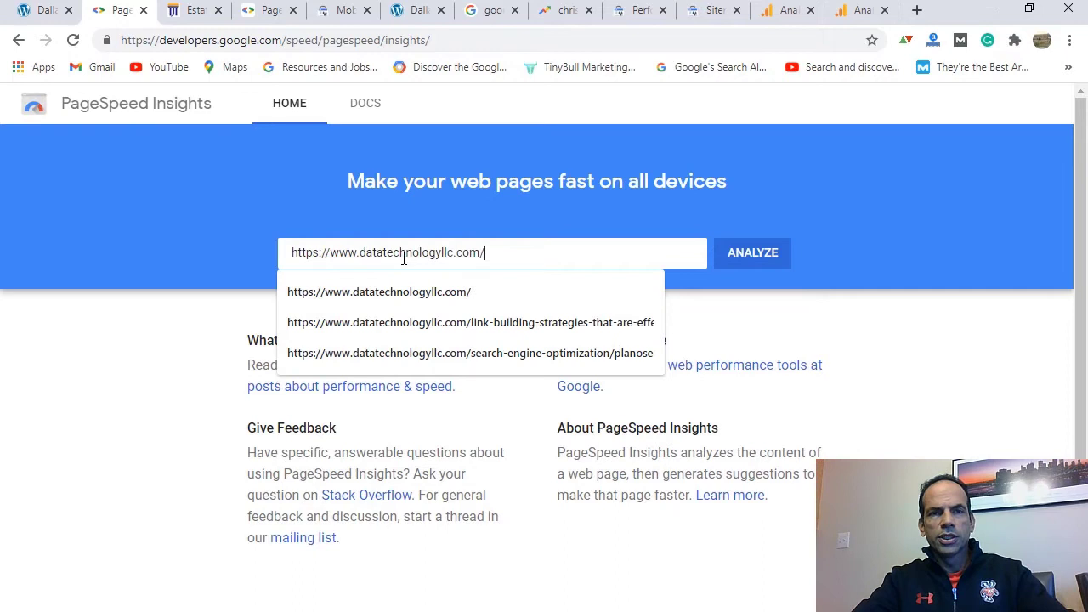
click(752, 260)
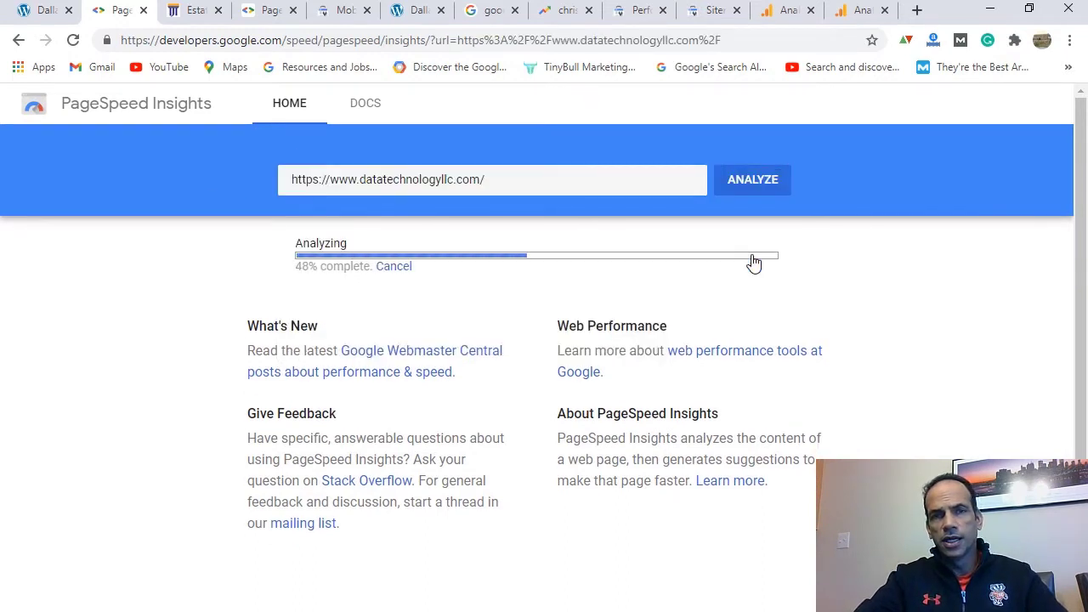
View the attorney client's website and its already open PageSpeed Insights report.
click(194, 19)
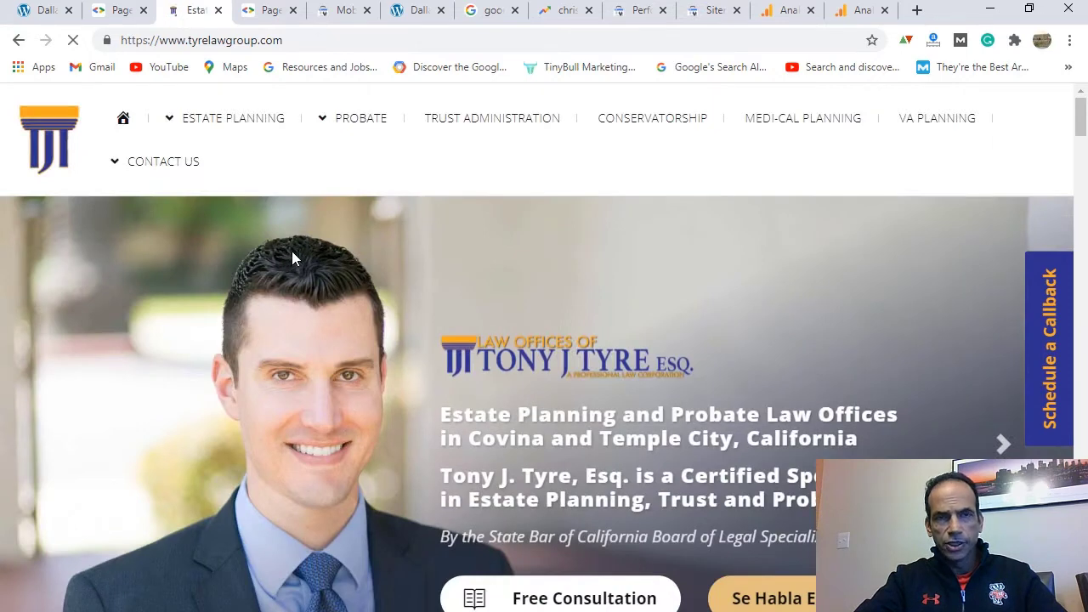
click(263, 14)
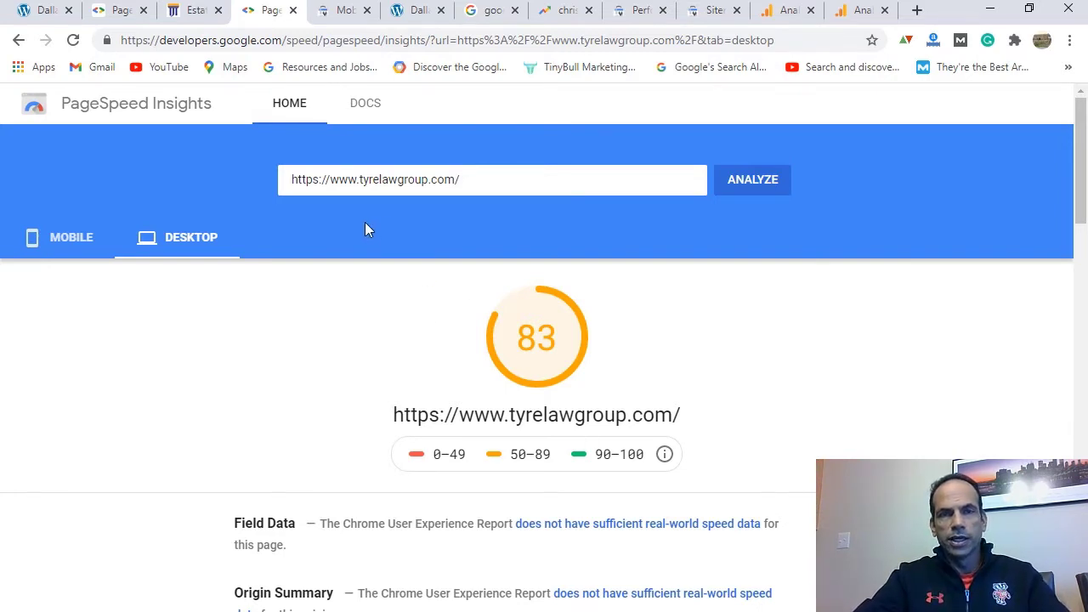
Examine the desktop report for datatechnologyllc.com, covering lab data, opportunities and diagnostics, and compare it with the mobile lab data.
click(106, 16)
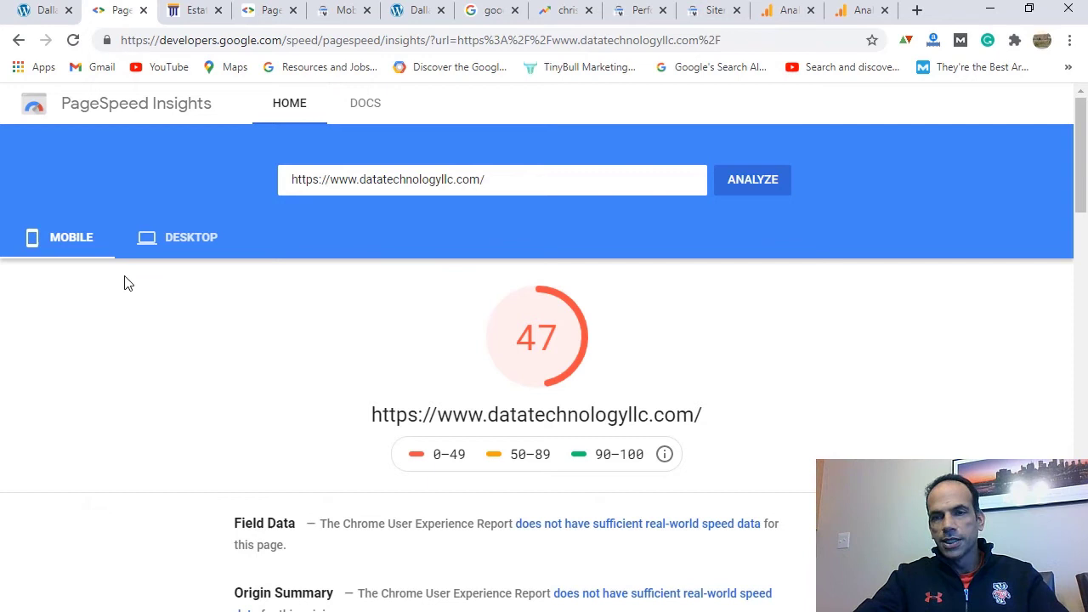
click(167, 245)
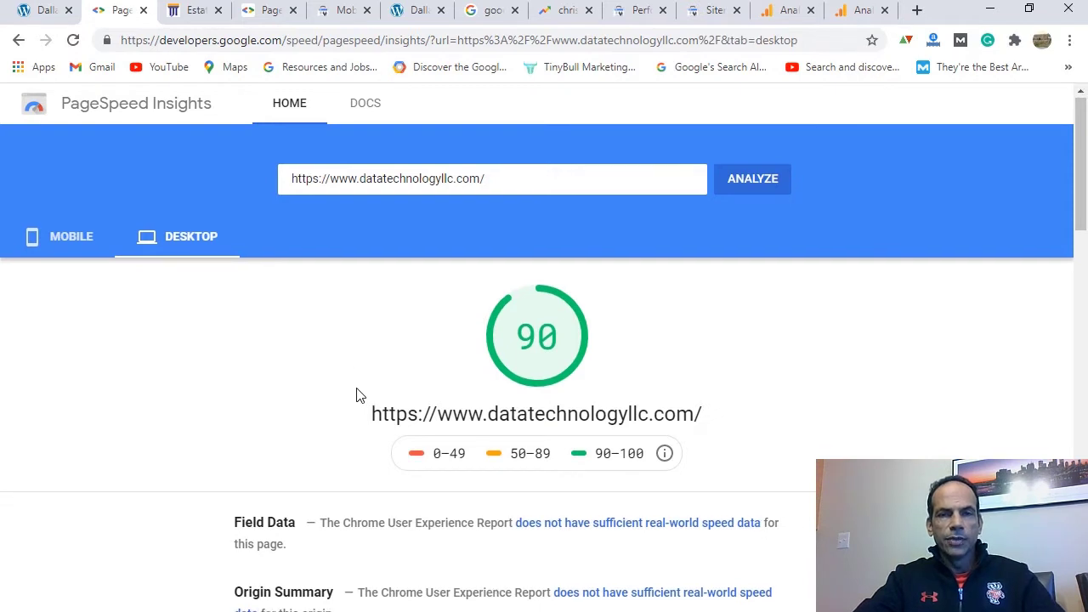
scroll(357, 395, down, 2)
scroll(357, 395, down, 4)
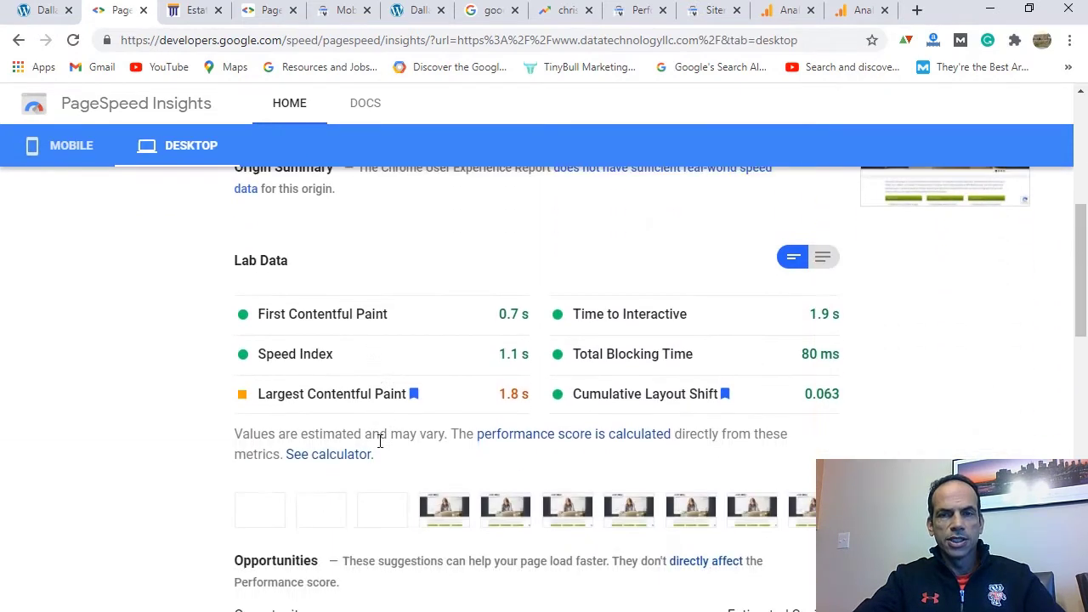
scroll(388, 463, down, 2)
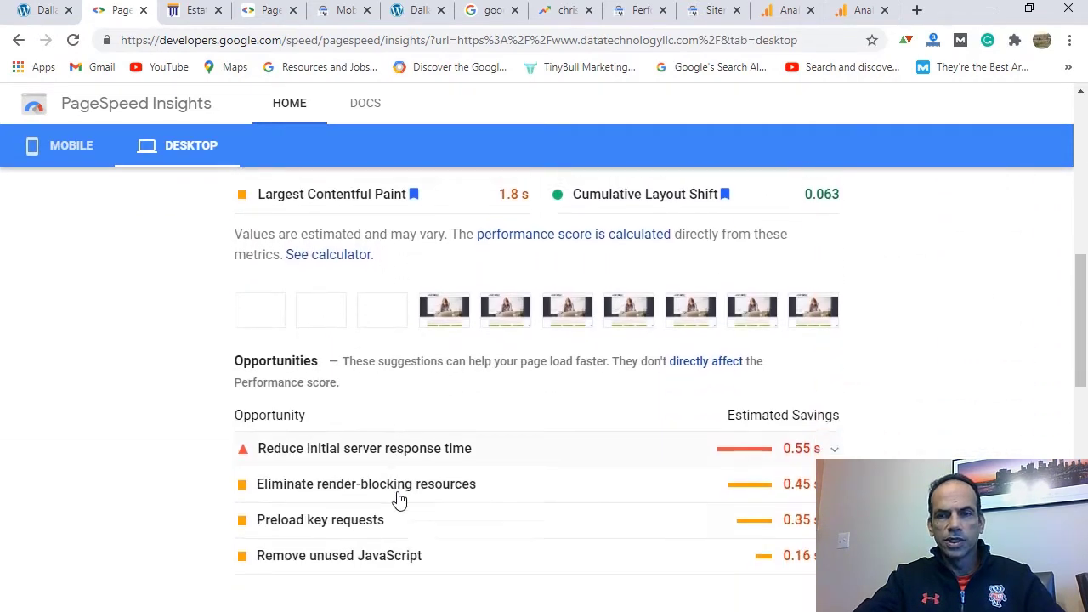
scroll(400, 500, down, 3)
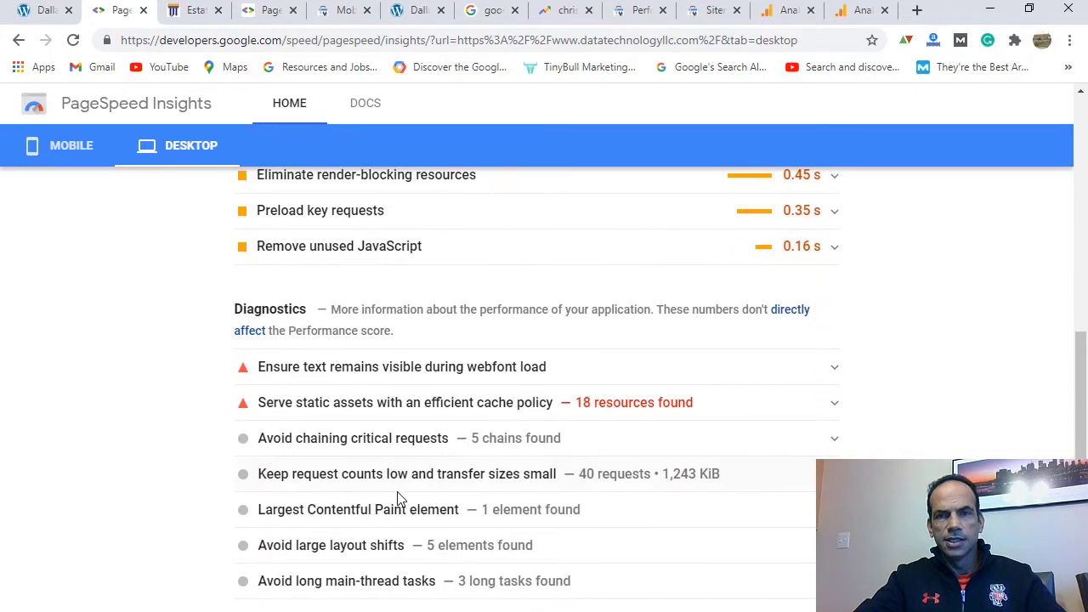
scroll(400, 500, up, 2)
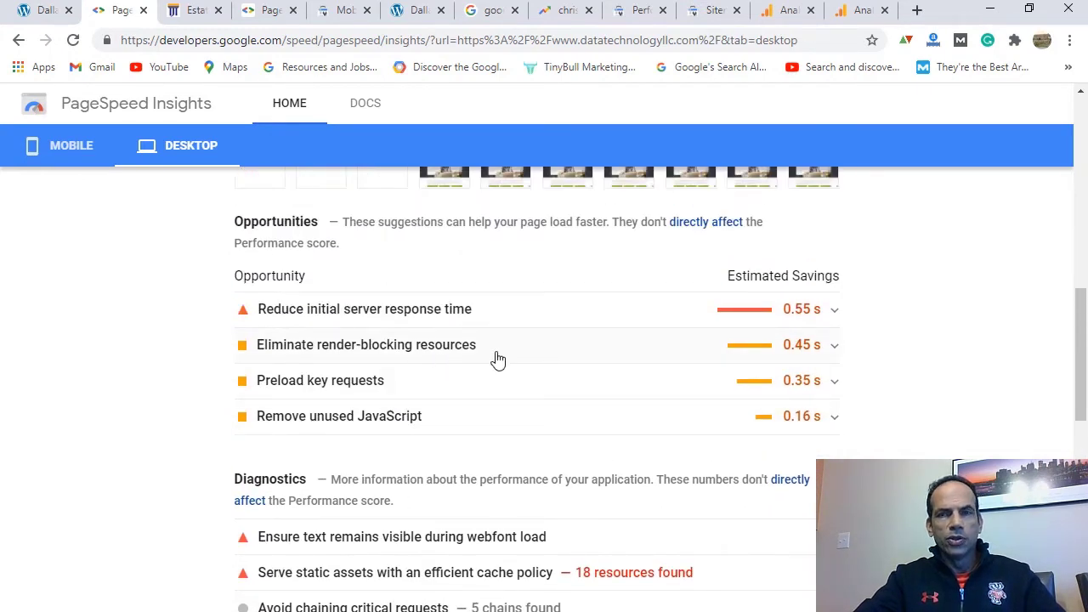
scroll(487, 362, down, 8)
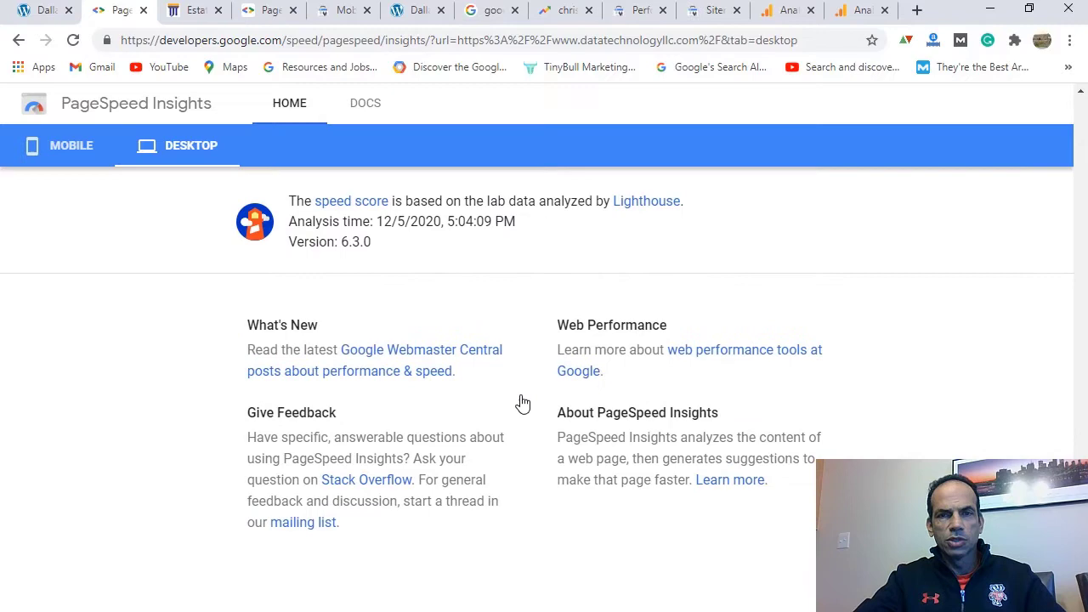
scroll(522, 403, up, 4)
scroll(522, 403, up, 8)
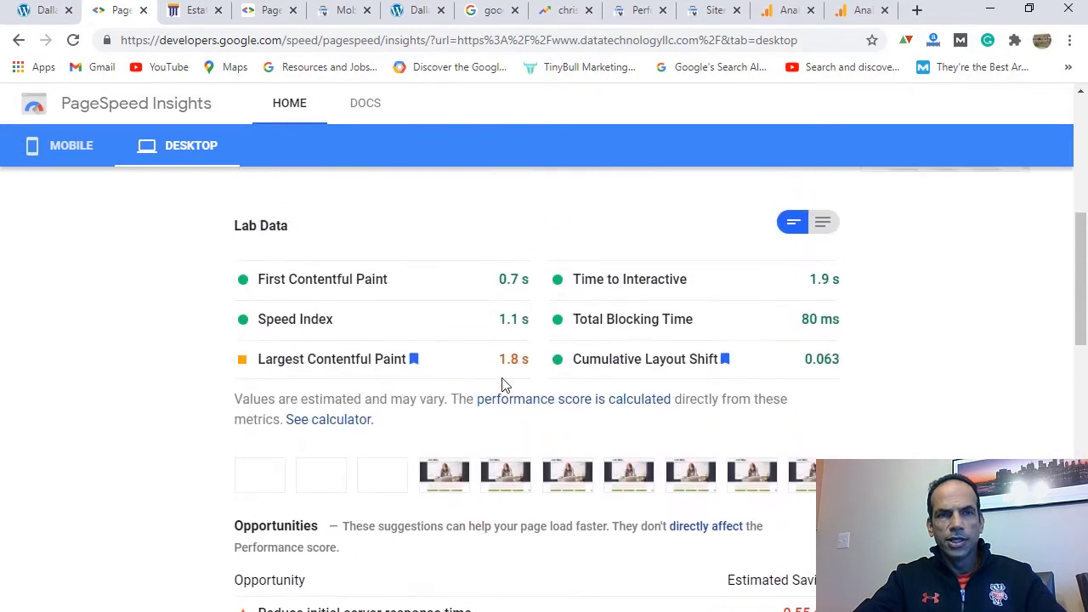
click(61, 150)
scroll(267, 354, up, 2)
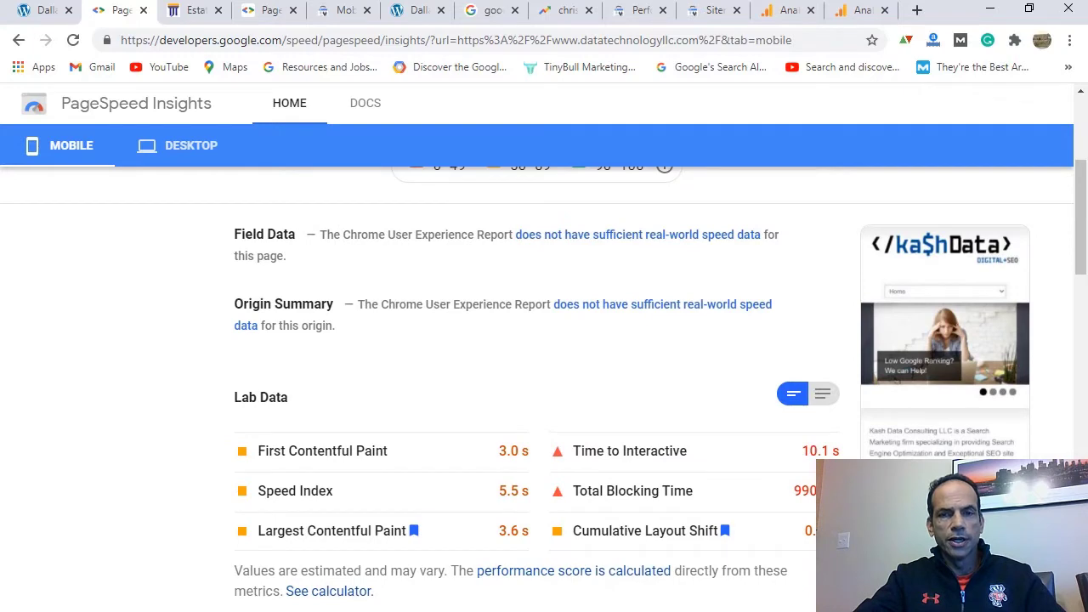
Switch to PowerPoint and display slide 4 about the Google mobile-friendly test.
key(alt+Tab)
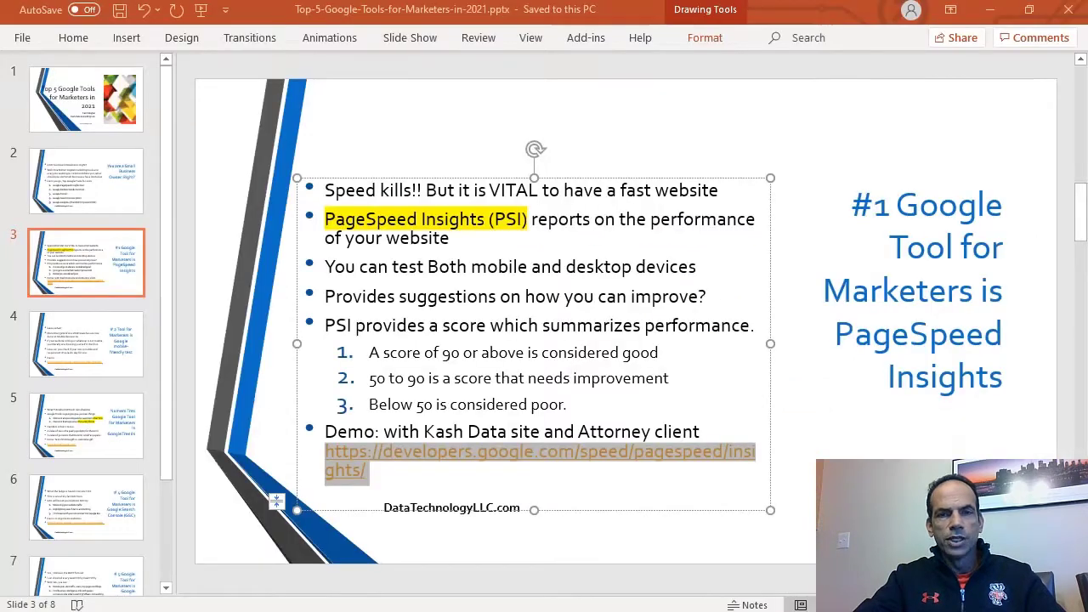
click(73, 352)
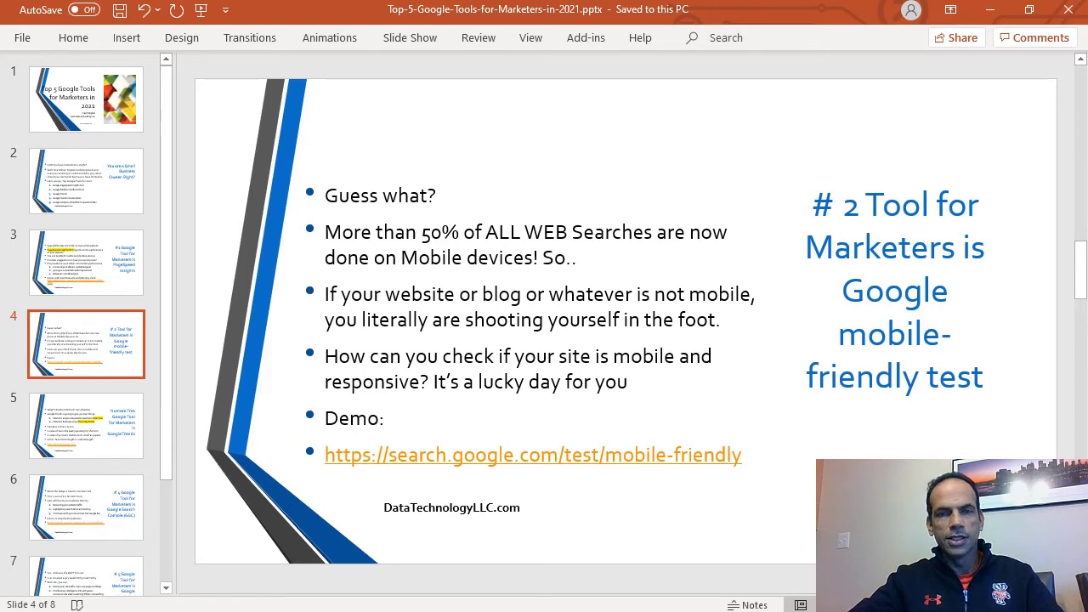
Switch to Chrome and copy the address of the datatechnologyllc.com home page.
key(alt+Tab)
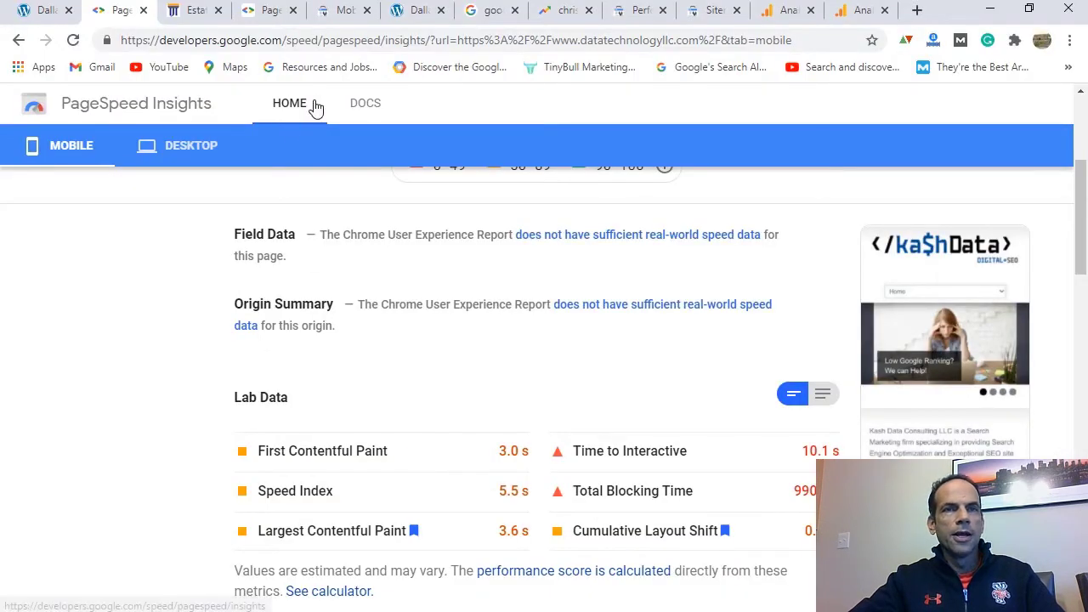
click(340, 10)
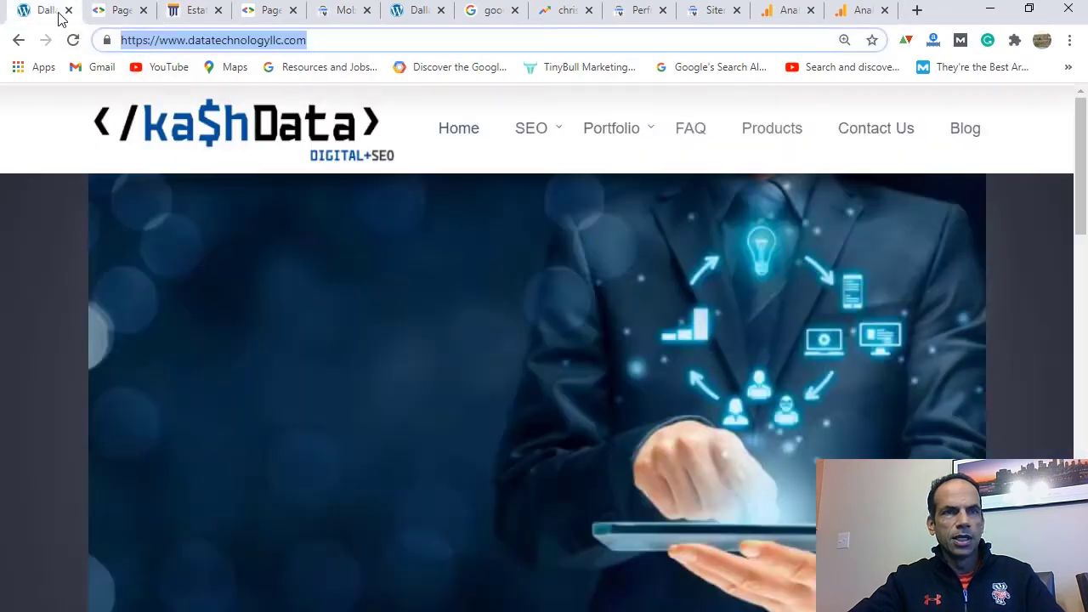
click(56, 12)
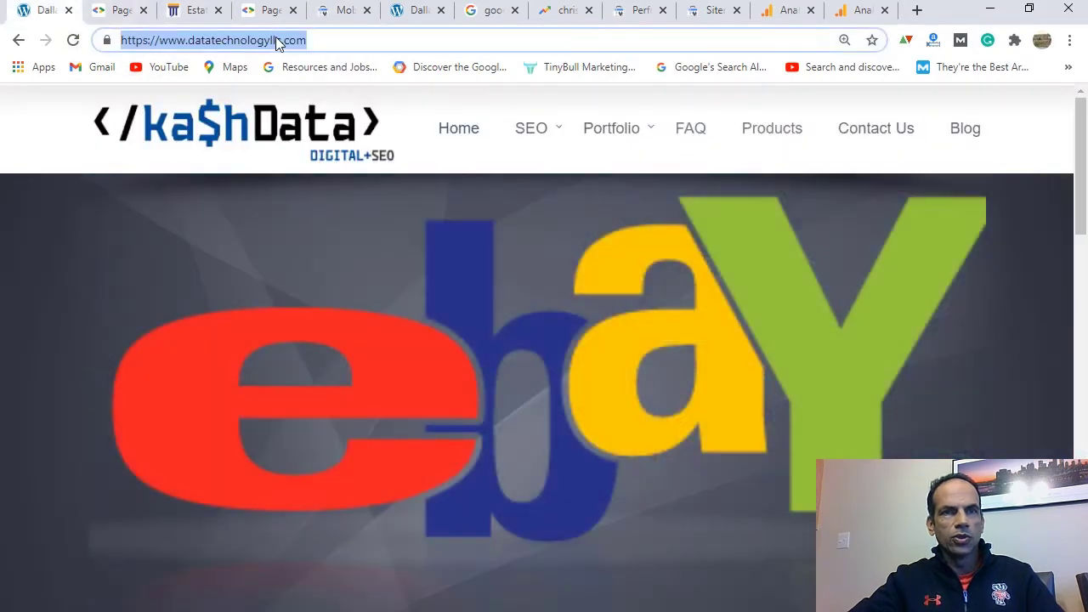
right_click(278, 42)
click(324, 131)
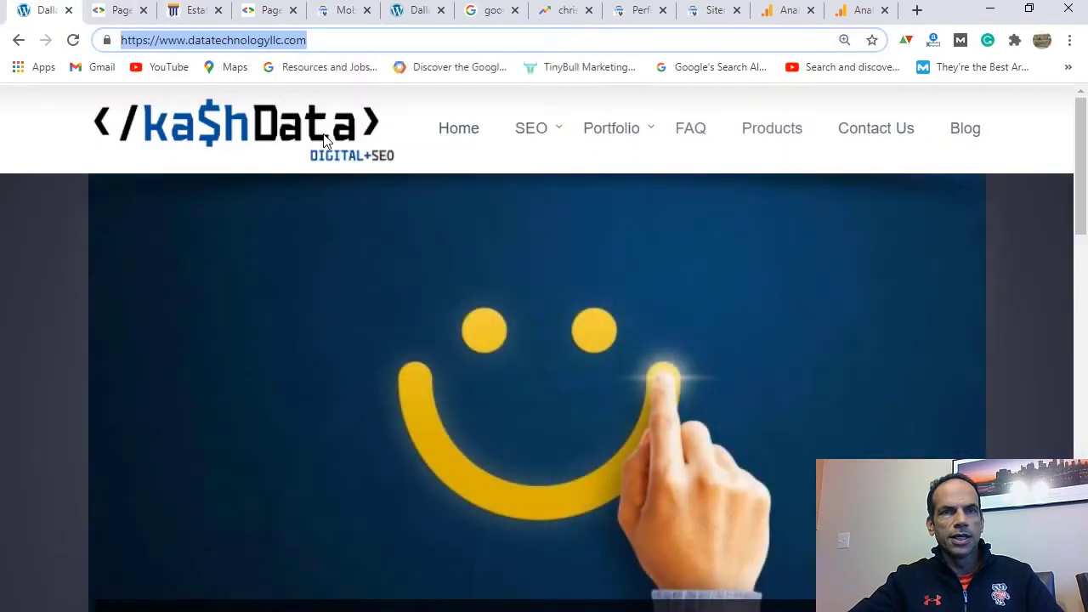
click(346, 10)
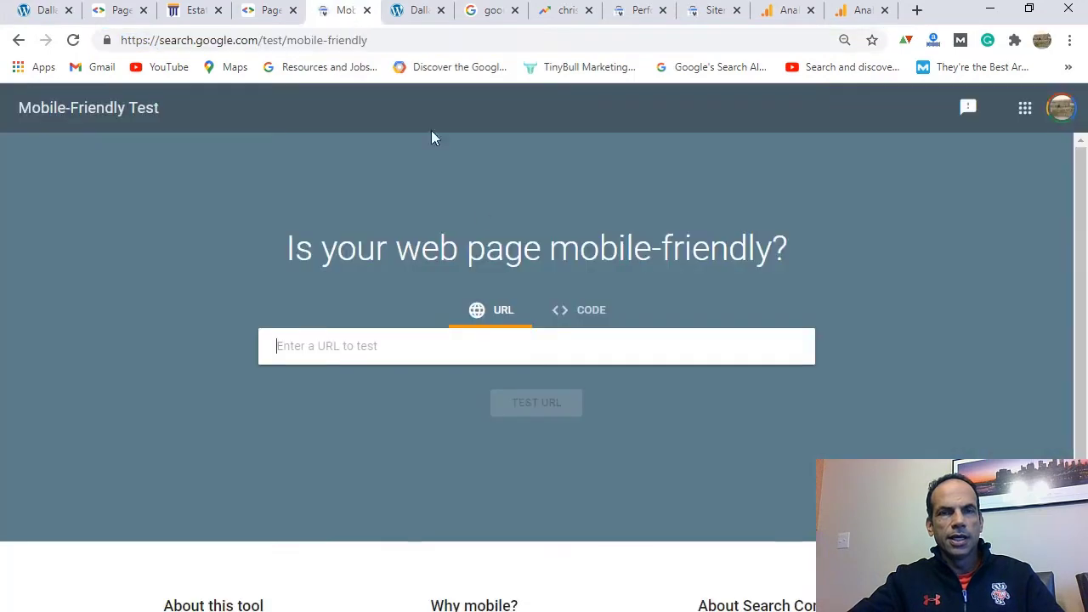
click(363, 346)
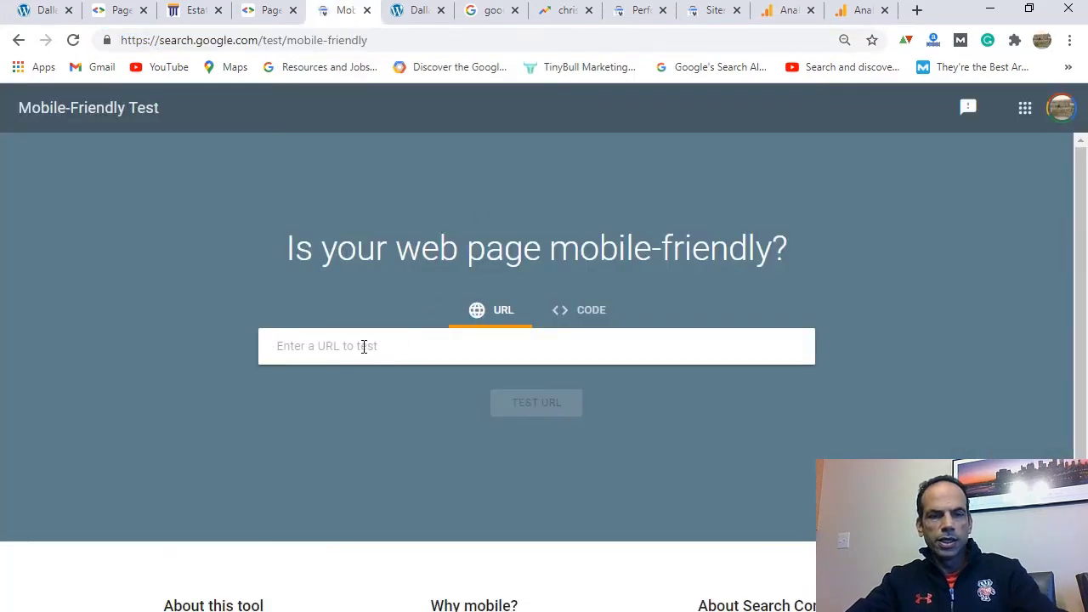
key(ctrl+v)
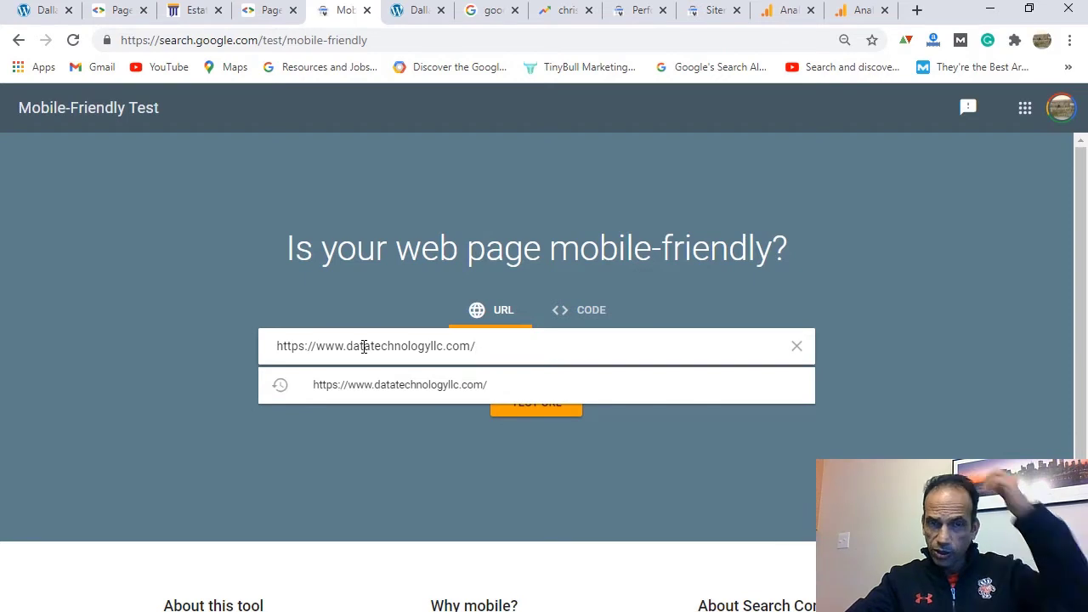
click(395, 453)
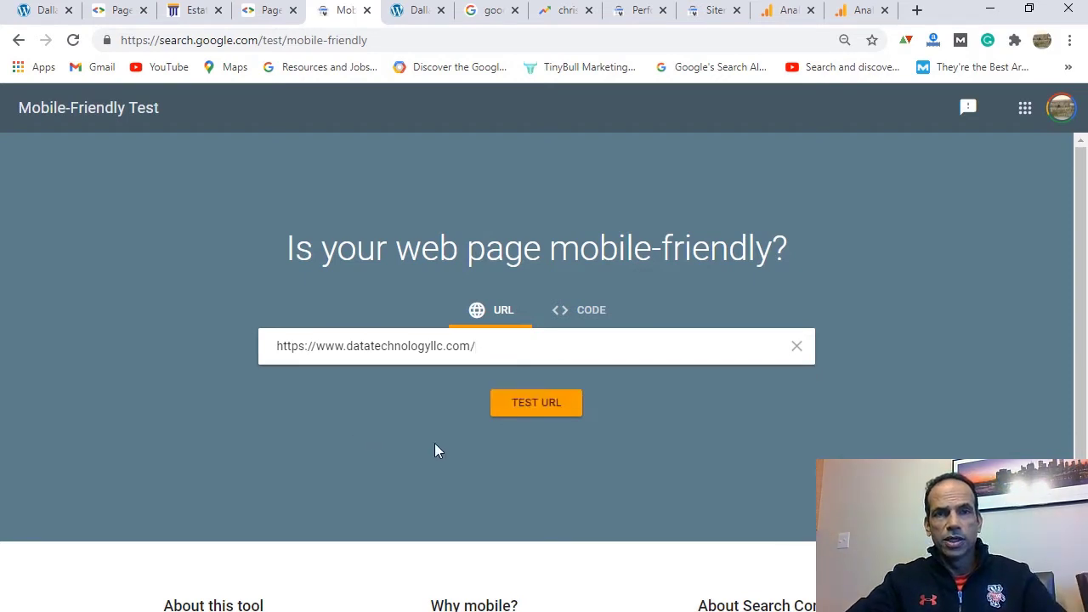
click(541, 408)
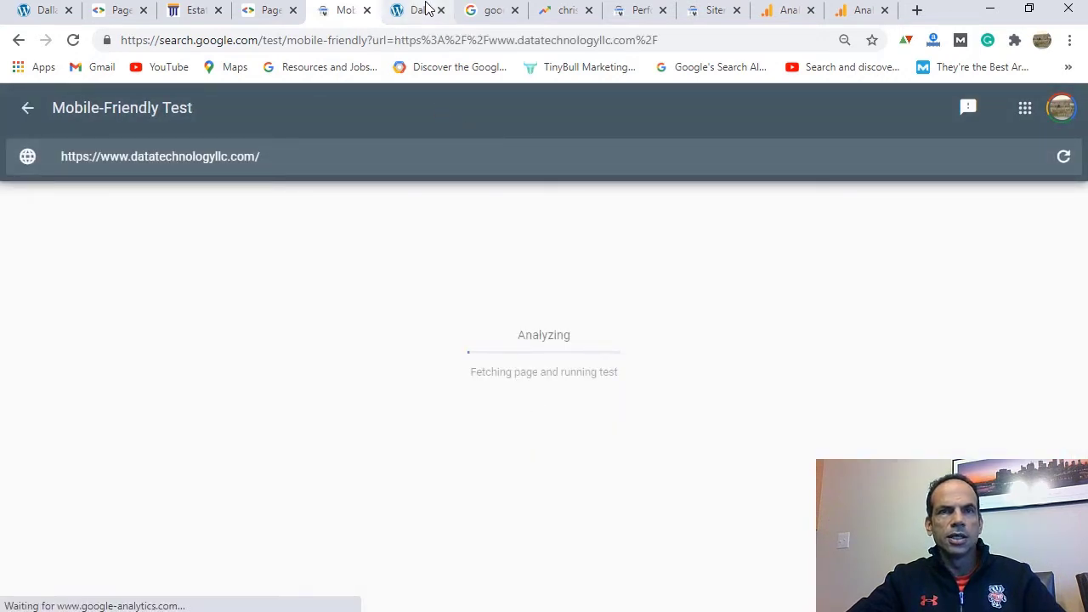
Review the Mobile-Friendly Test results for datatechnologyllc.com and open the site-wide mobile usability report.
click(421, 6)
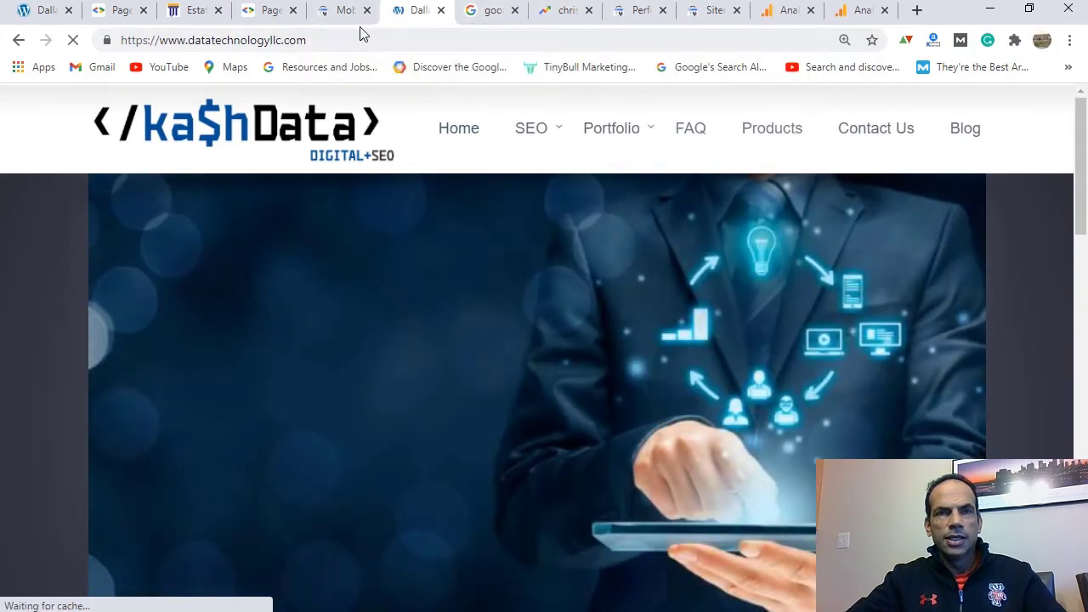
click(346, 14)
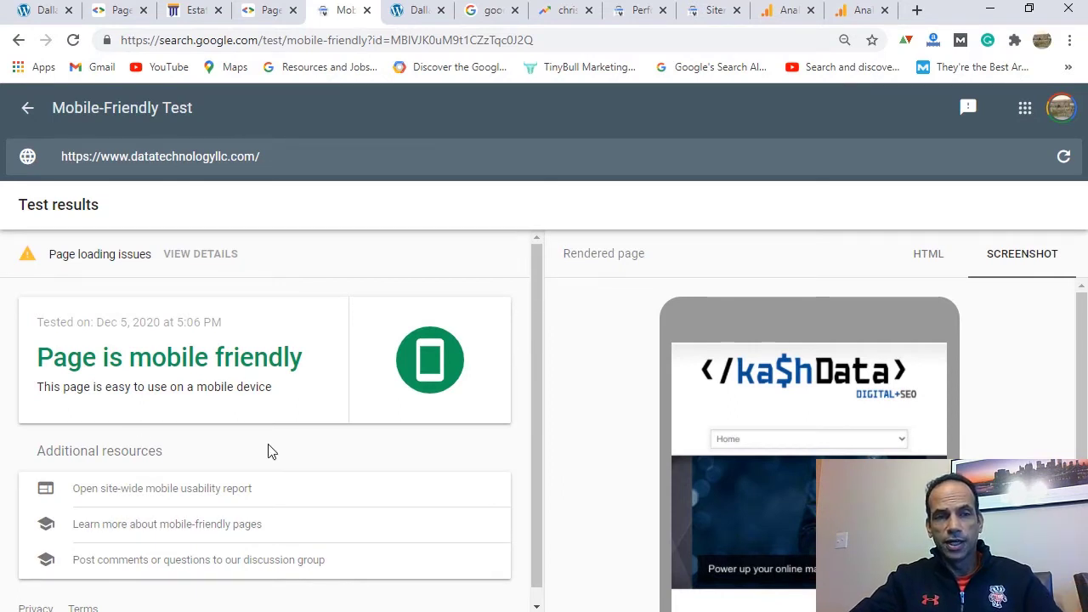
scroll(268, 452, down, 1)
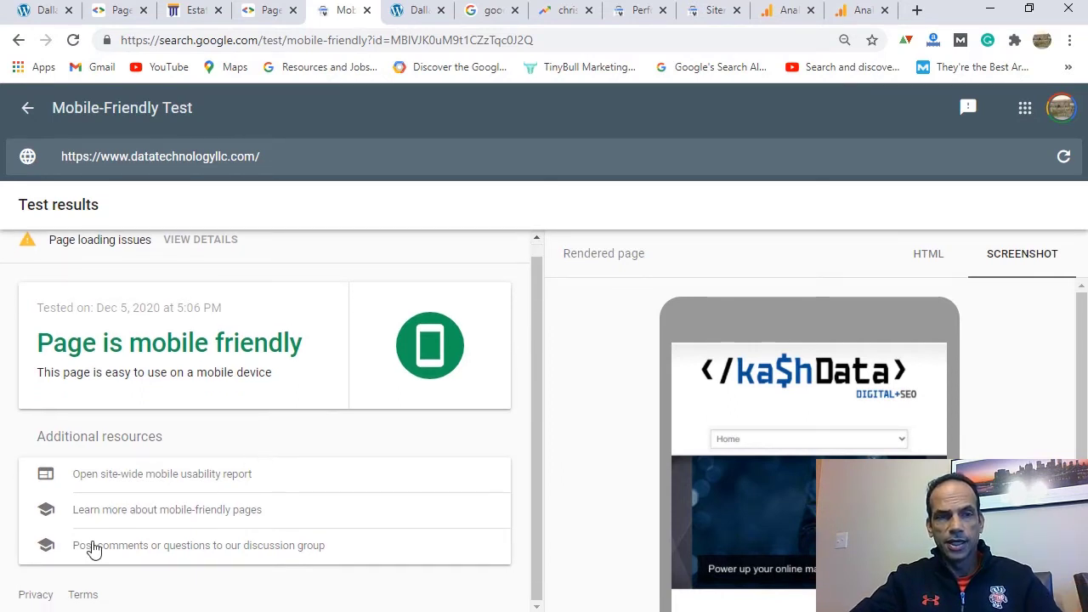
click(170, 483)
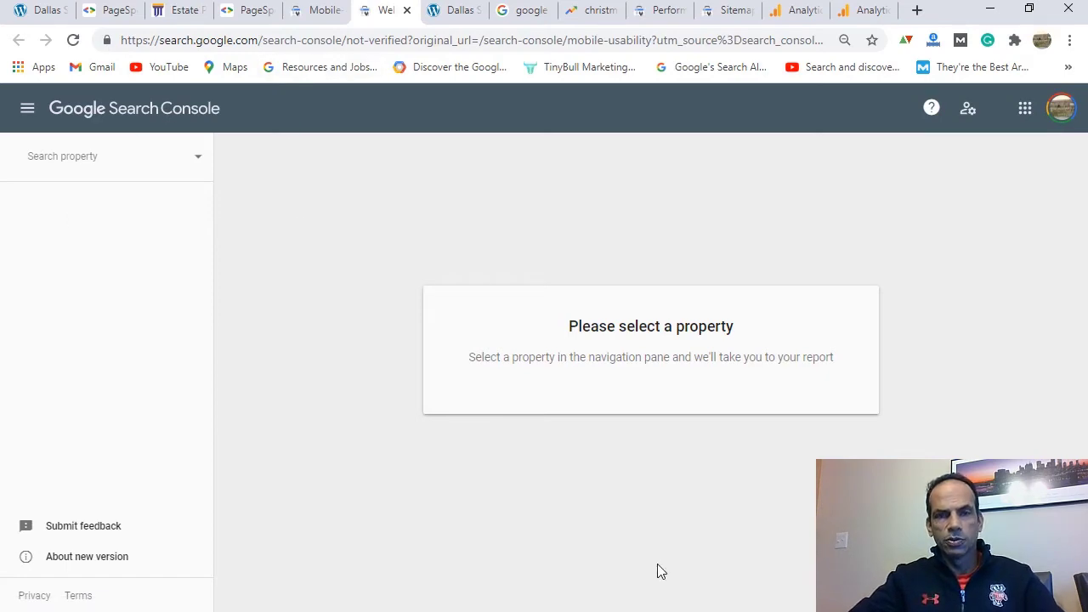
Switch to PowerPoint, display slide 5 about Google Trends, and highlight its 1 to 100 scale, value of 100 and trends.google.com link.
key(alt+Tab)
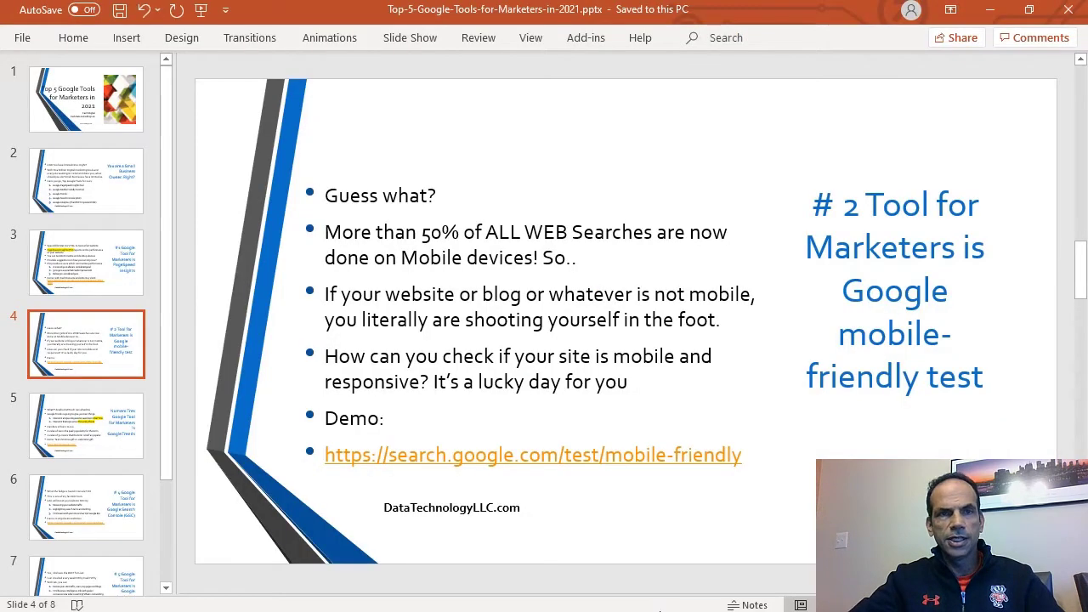
click(75, 438)
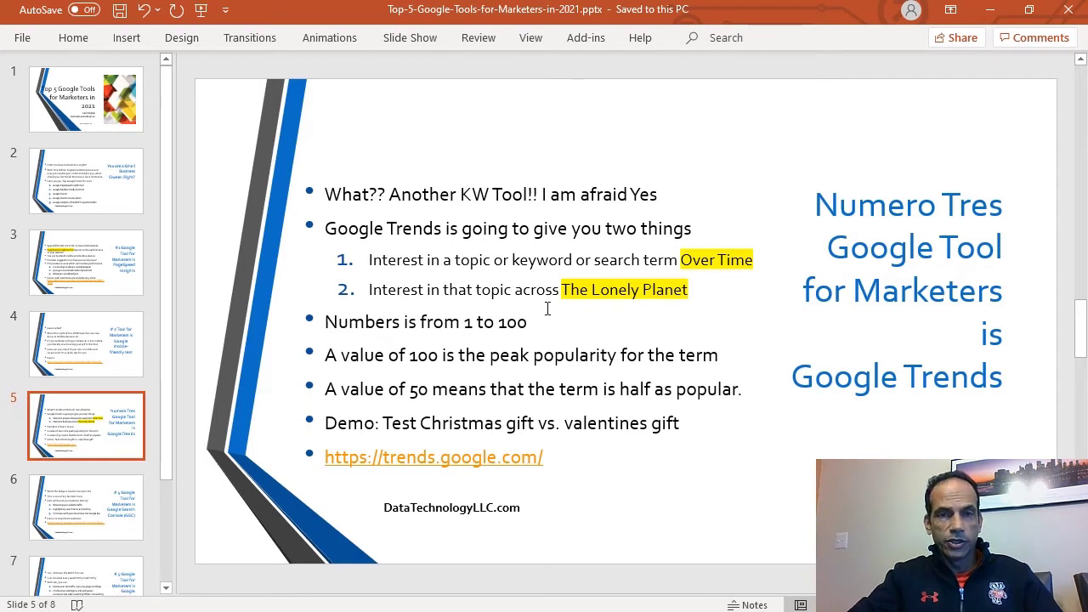
drag(537, 321, 335, 323)
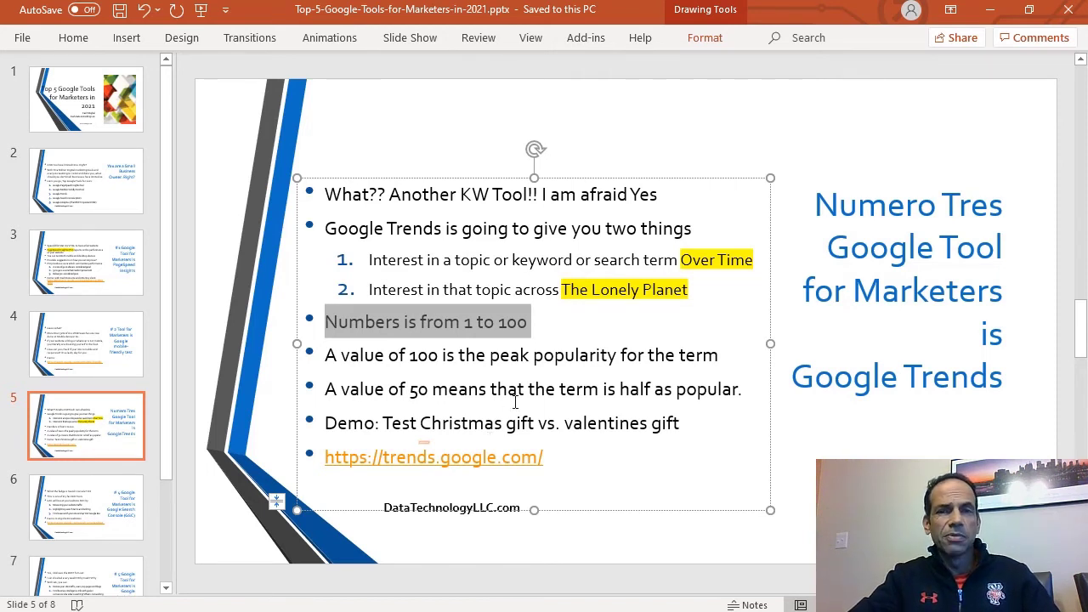
drag(343, 361, 429, 358)
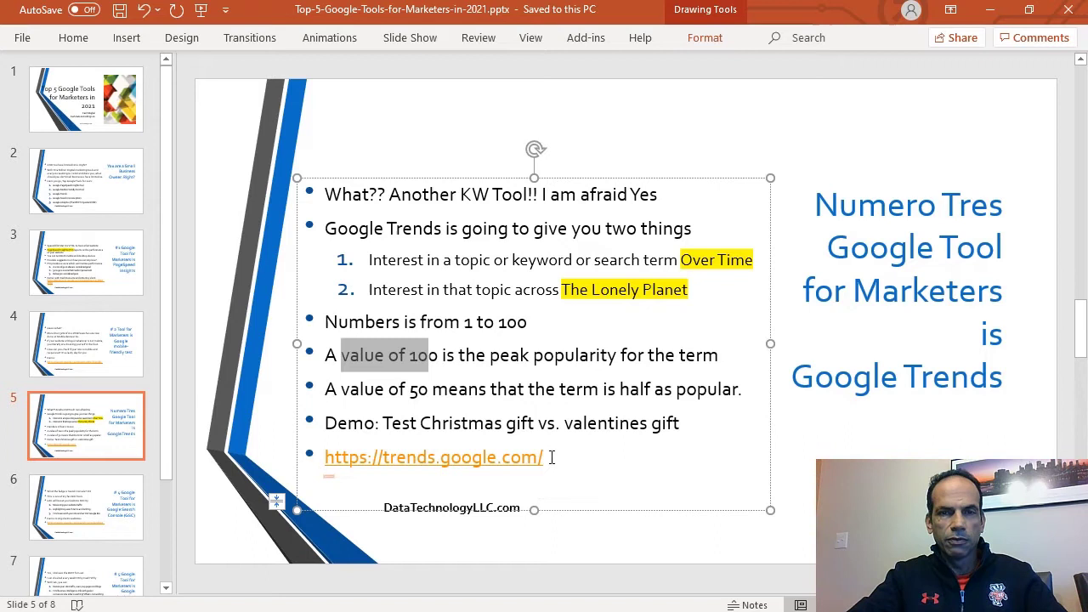
drag(553, 457, 318, 469)
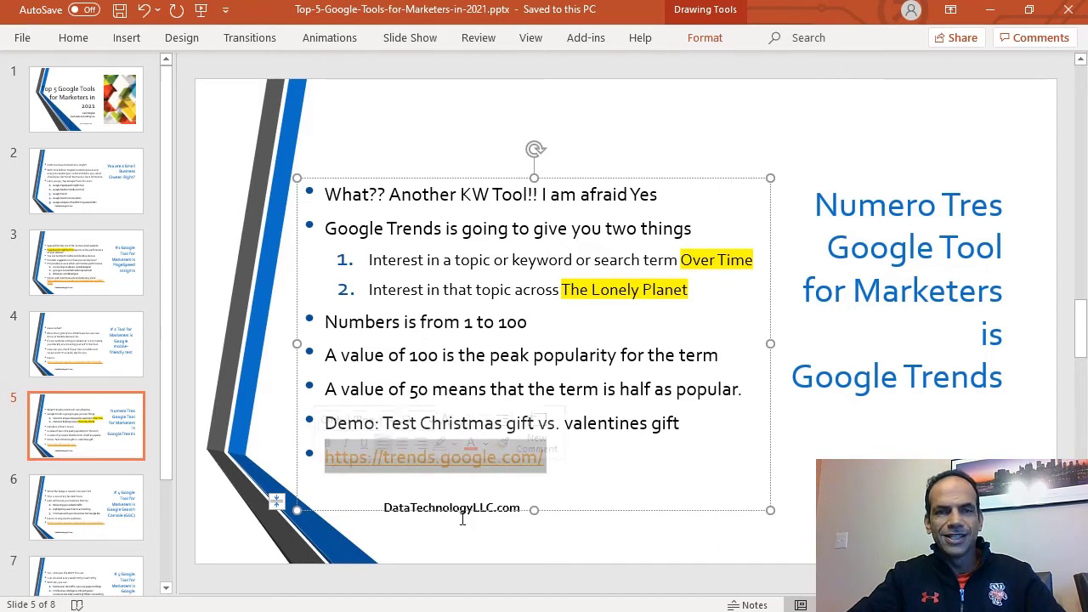
Copy the phrase "valentines gift" from the demo bullet on the Google Trends slide.
click(569, 424)
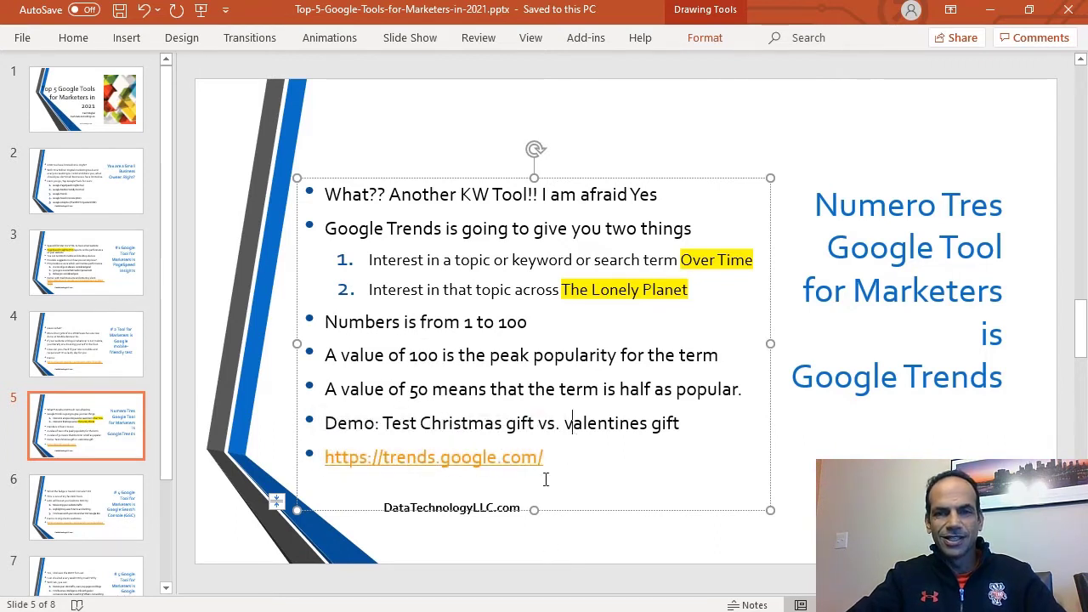
key(shift+End)
key(ctrl+c)
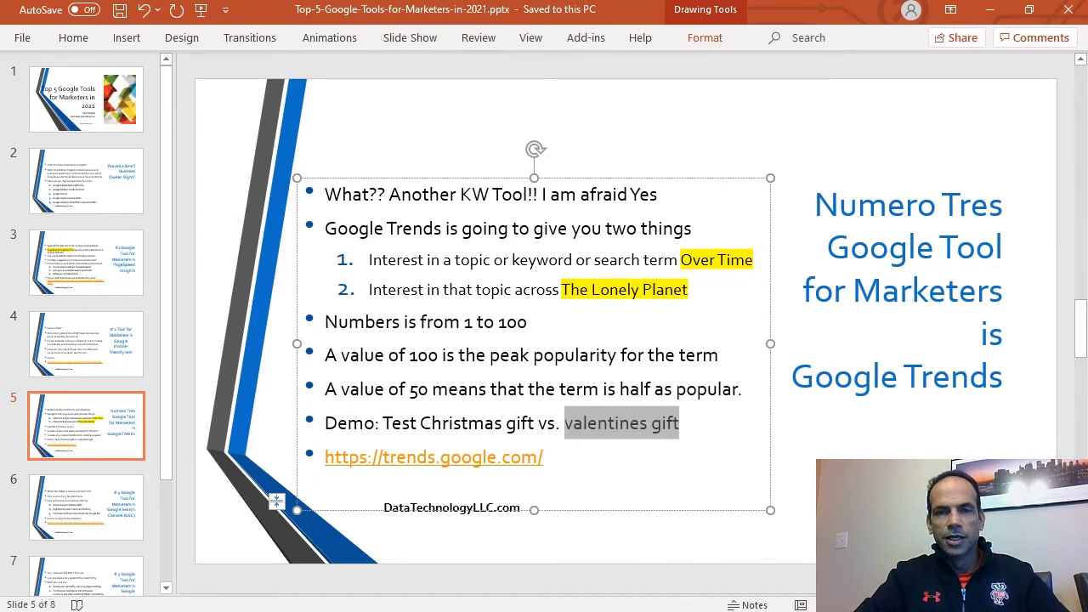
Switch to Chrome and set the Google Trends time range for "christmas gift" to Past 5 years.
key(alt+Tab)
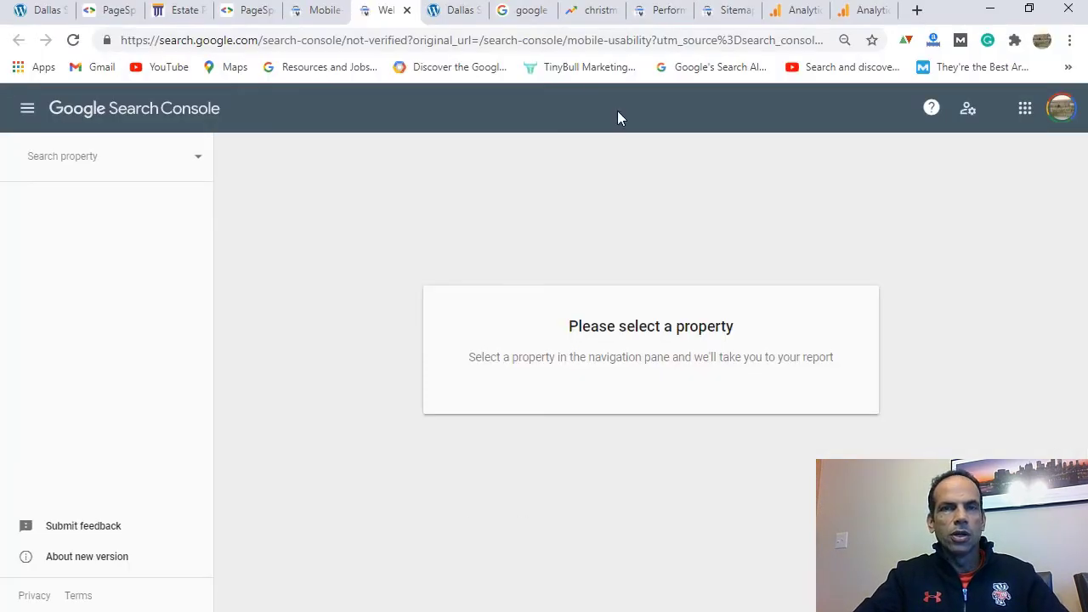
click(525, 12)
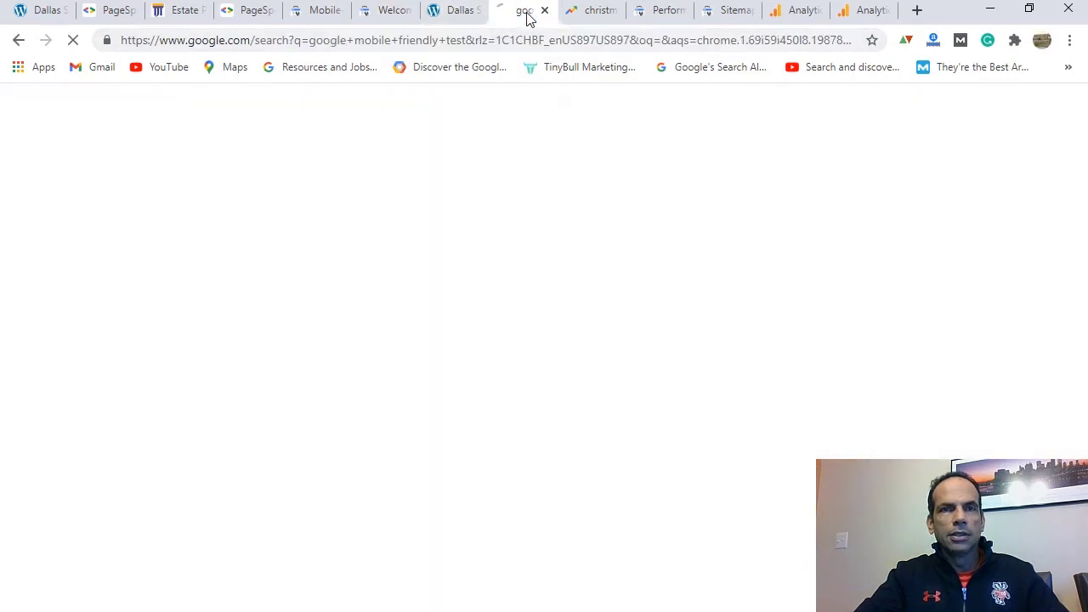
click(591, 12)
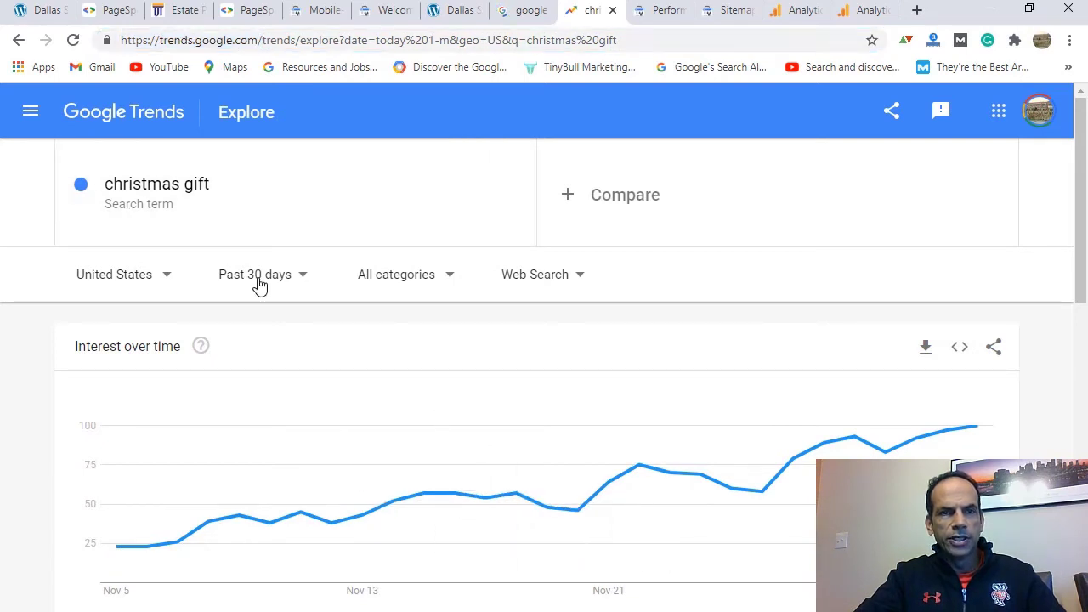
click(285, 289)
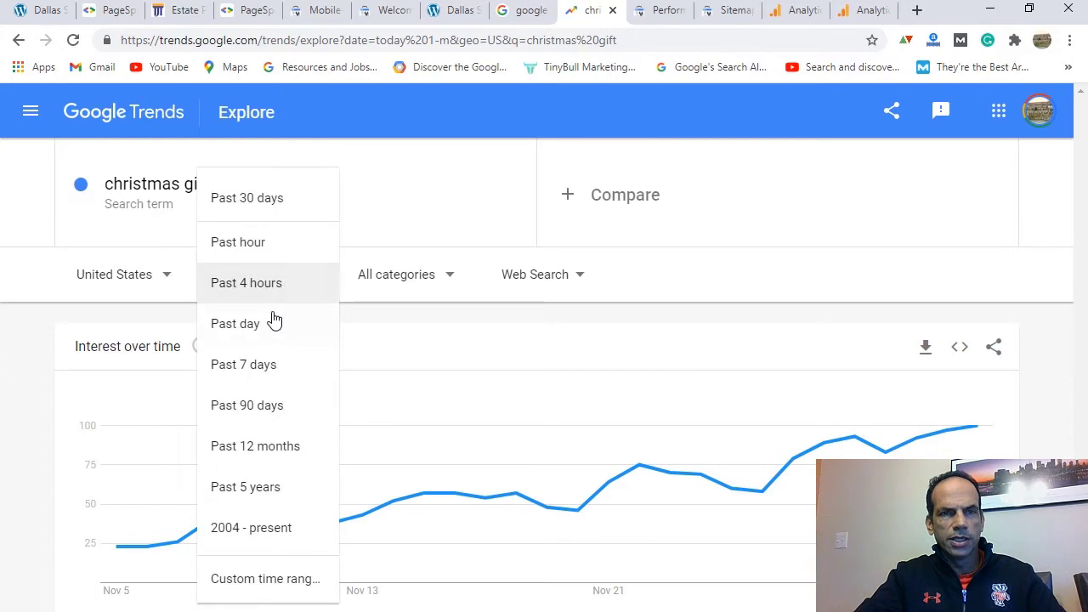
click(256, 487)
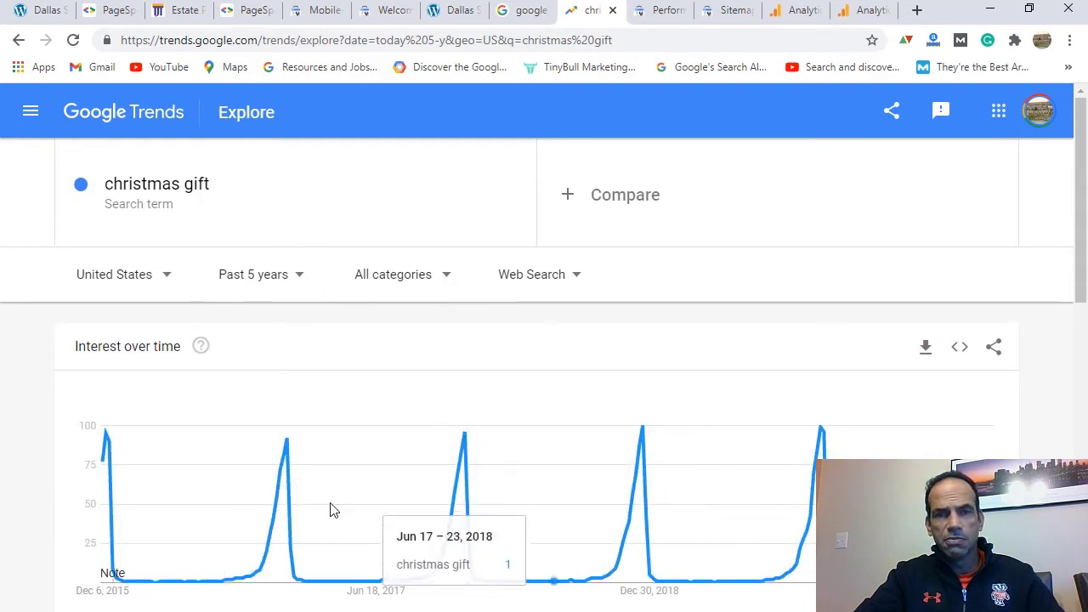
Examine the interest over time and interest by subregion for "christmas gift".
scroll(622, 405, down, 1)
scroll(622, 402, down, 1)
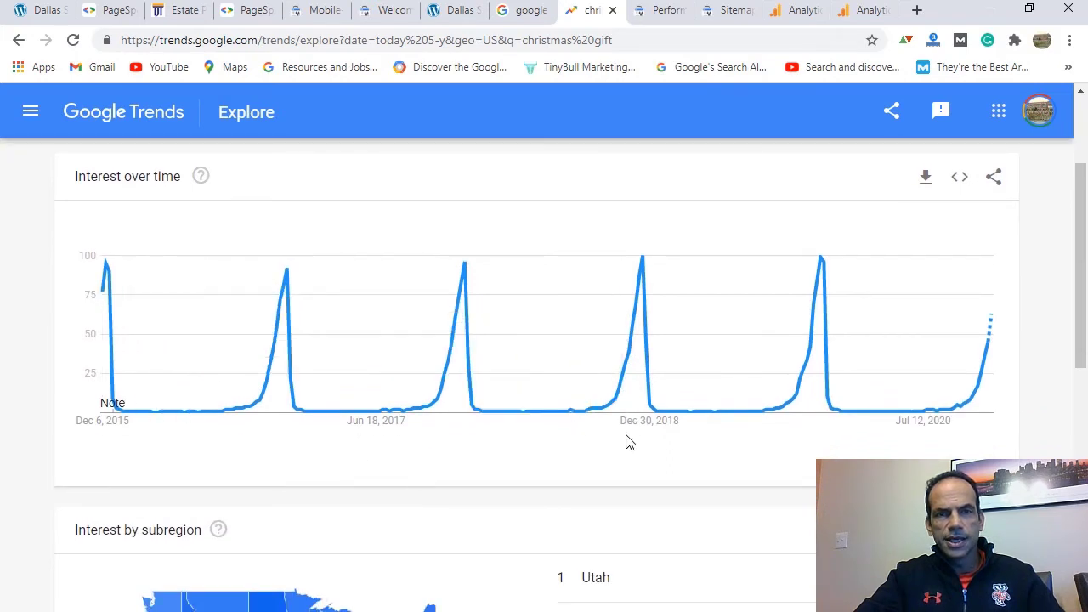
scroll(776, 468, down, 4)
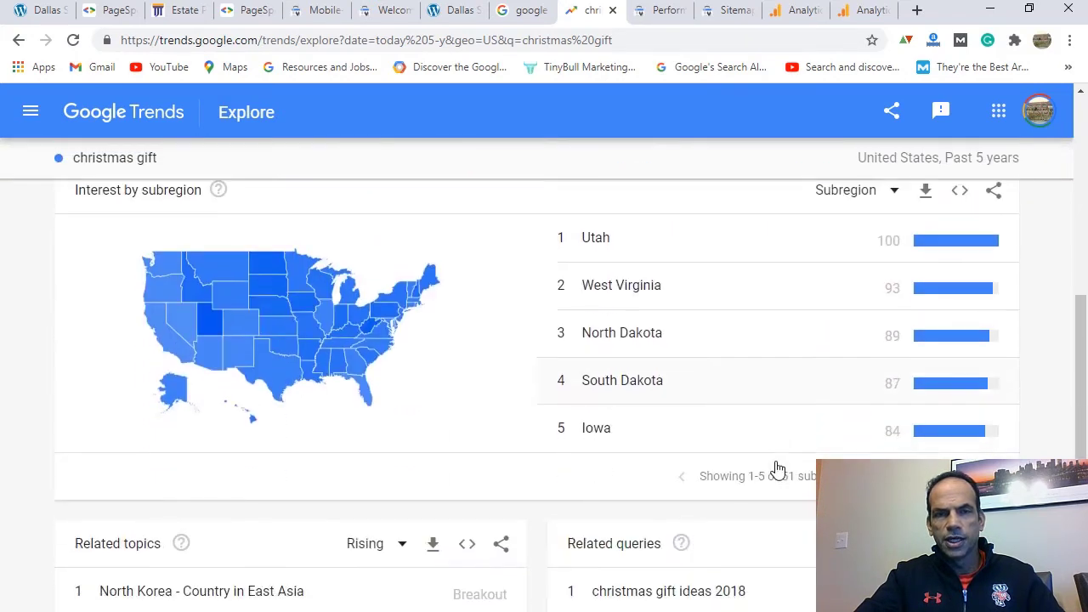
scroll(774, 472, up, 1)
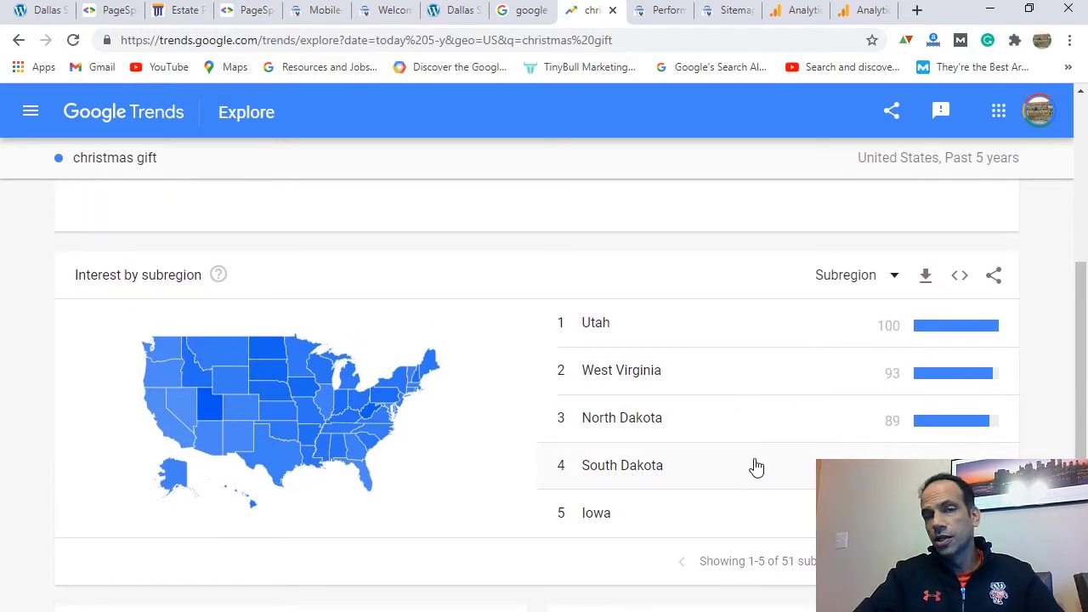
scroll(697, 438, up, 5)
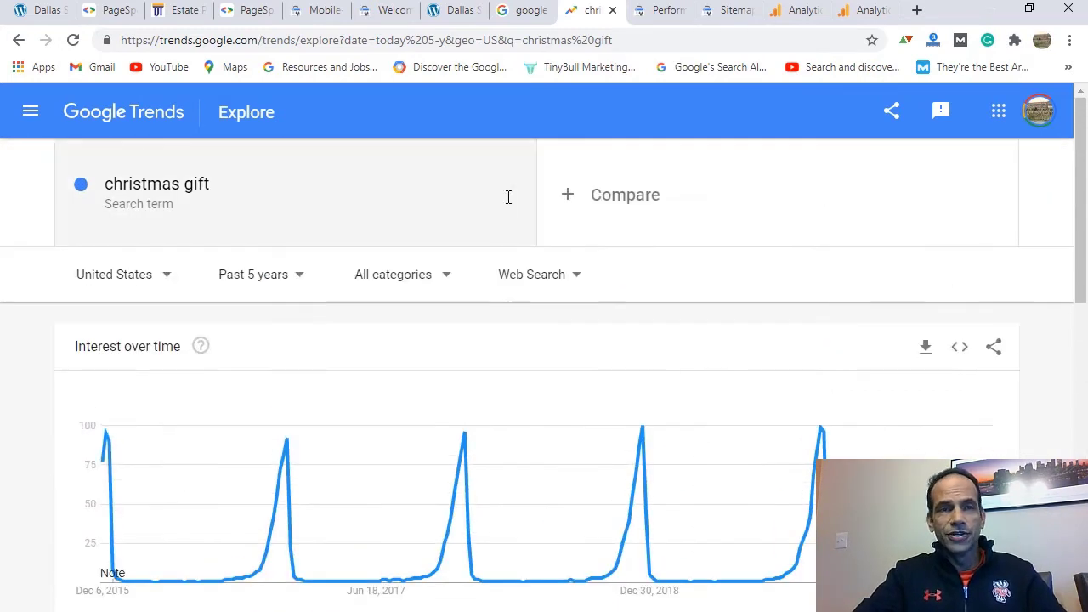
Add "valentines gift" as a comparison search term alongside "christmas gift".
click(639, 197)
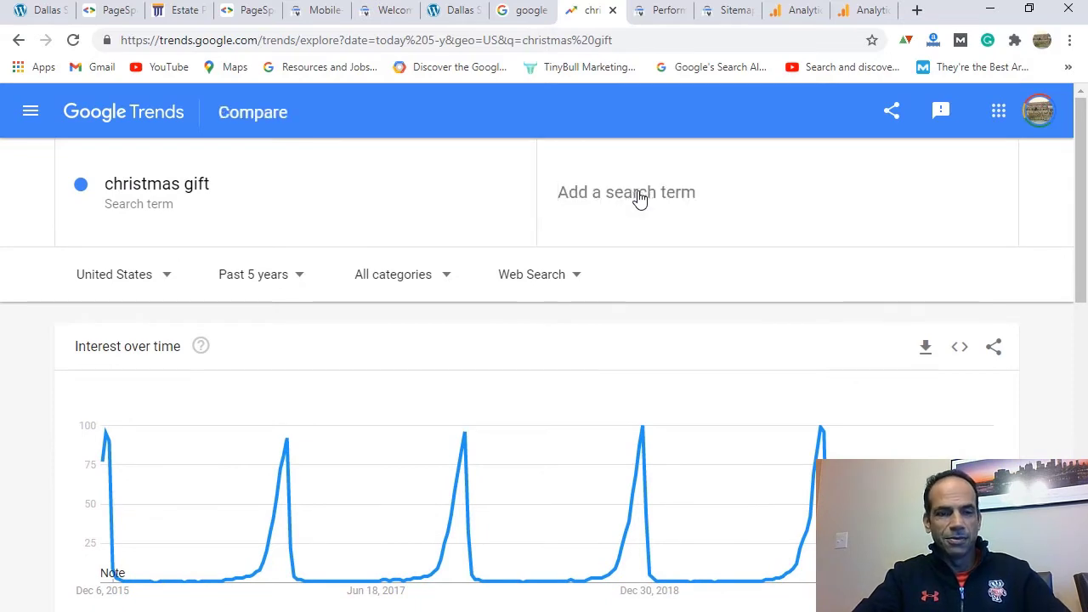
key(ctrl+v)
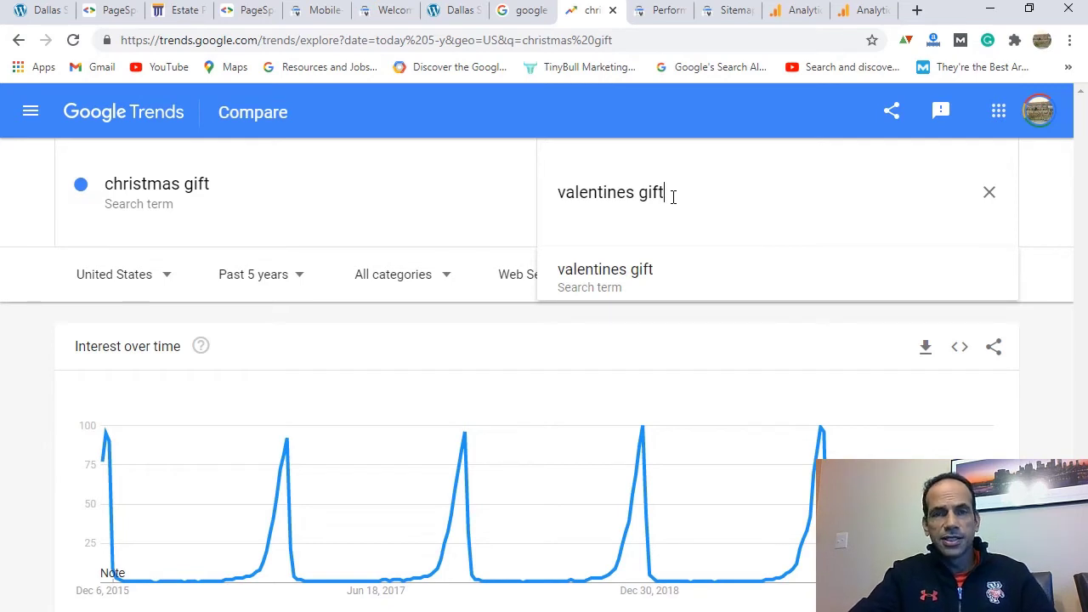
click(632, 280)
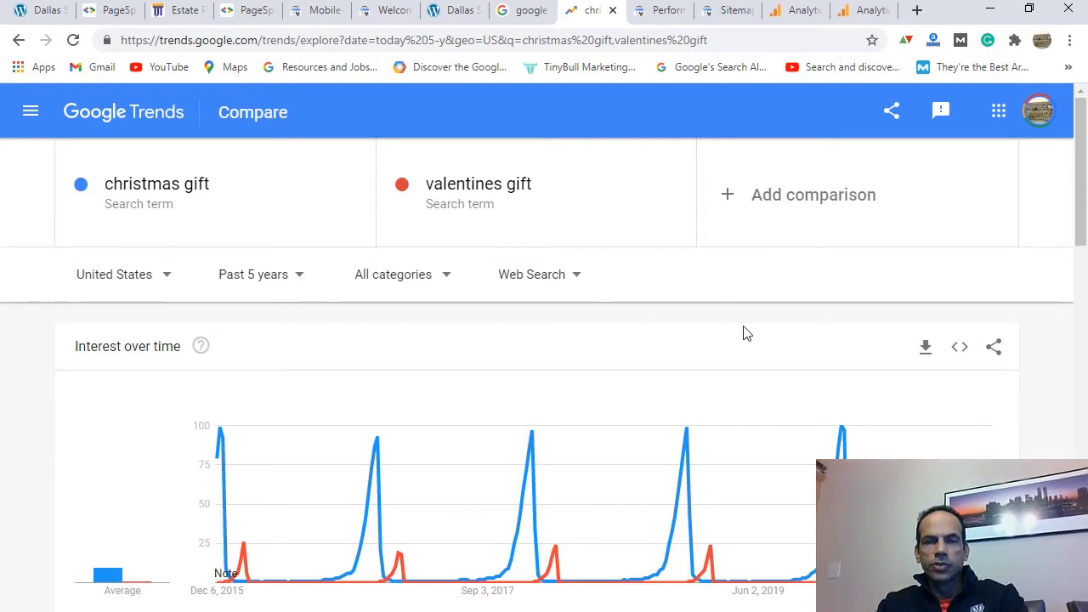
Compare "christmas gift" and "valentines gift" by interest over time, subregion breakdown and related queries.
scroll(795, 383, down, 2)
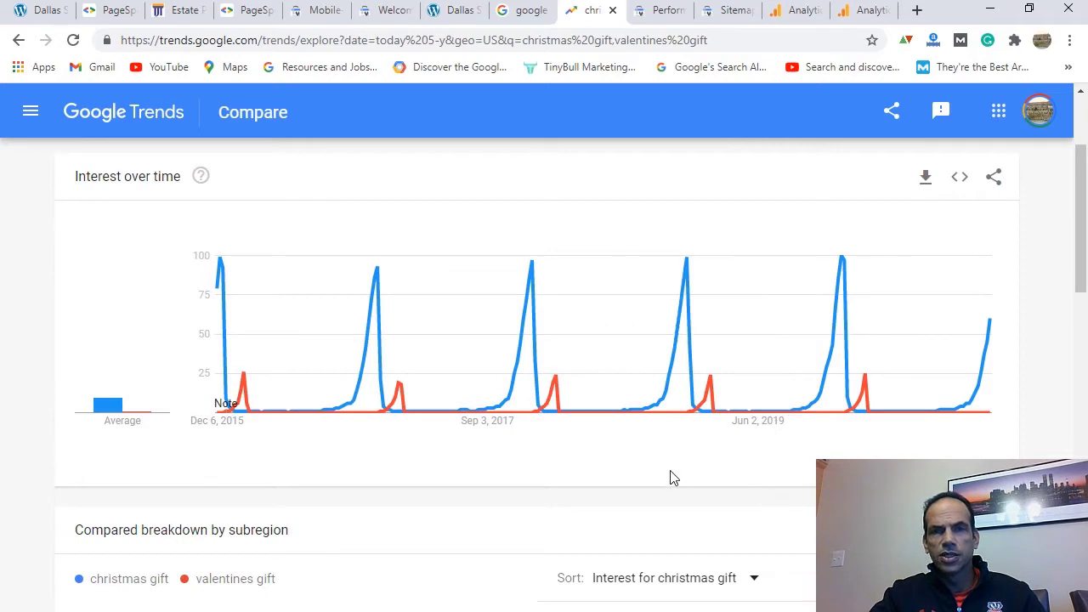
scroll(426, 404, up, 2)
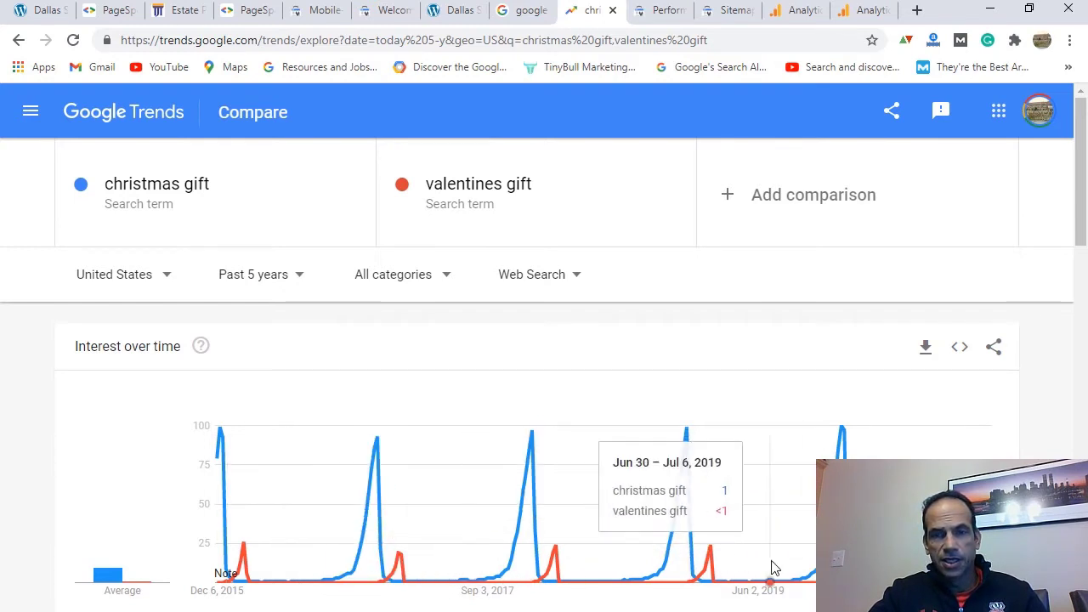
scroll(791, 561, down, 5)
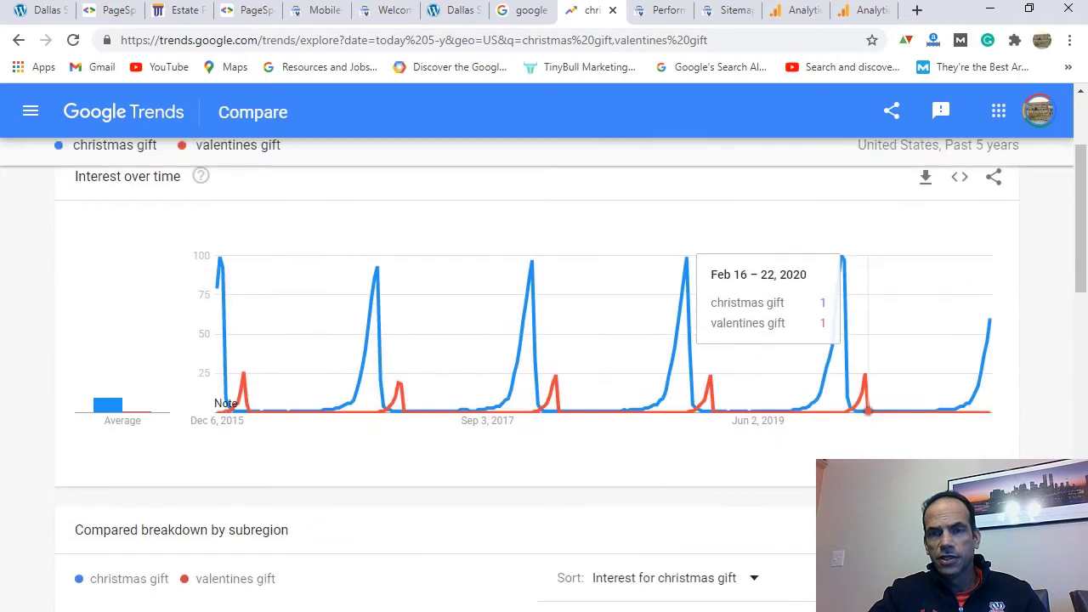
scroll(680, 544, down, 5)
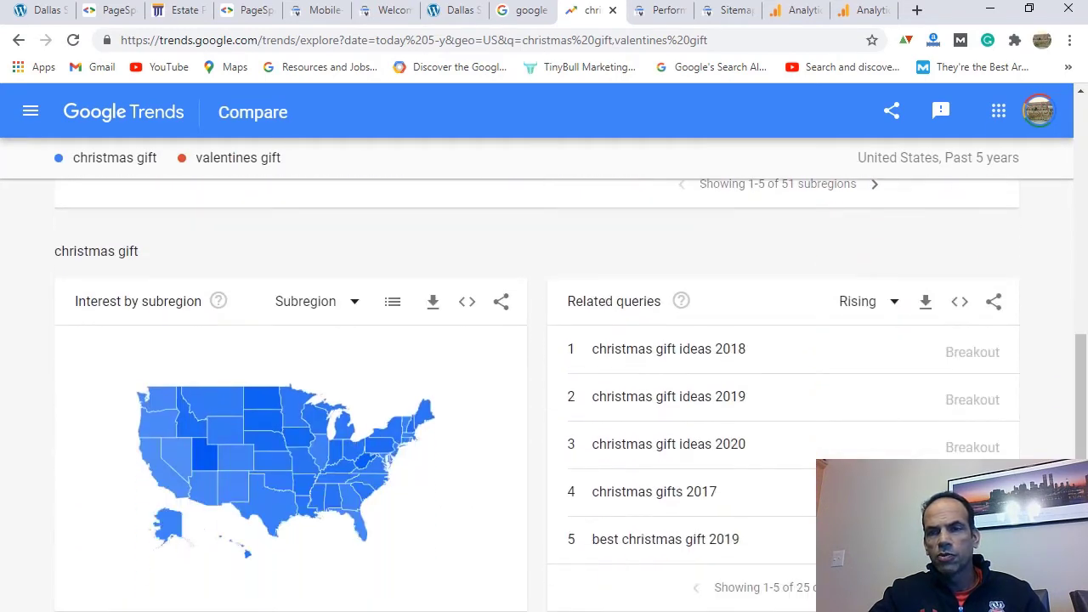
scroll(663, 535, down, 1)
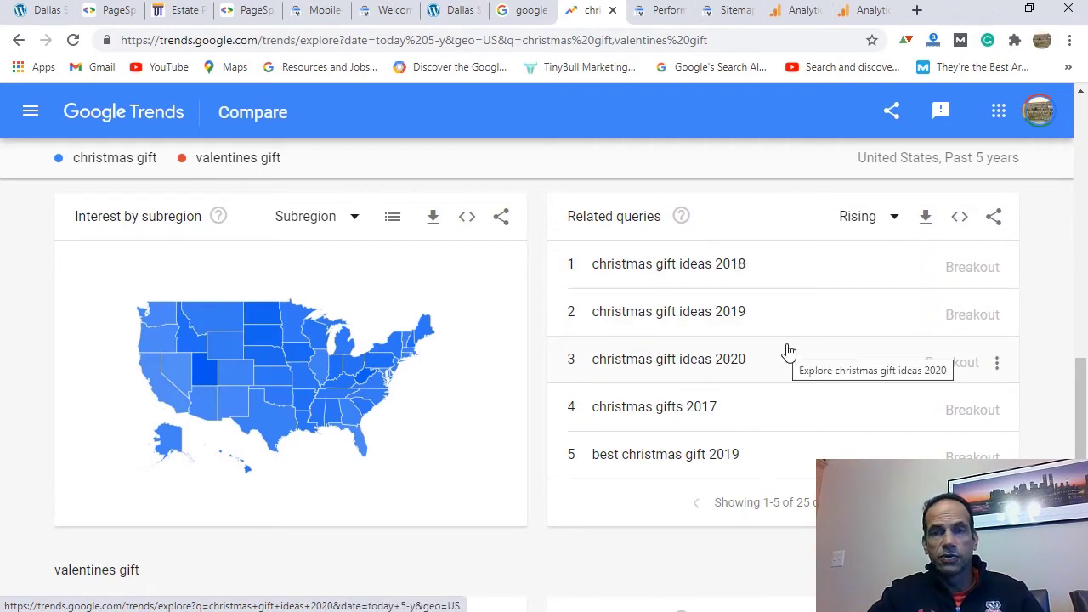
scroll(790, 454, down, 4)
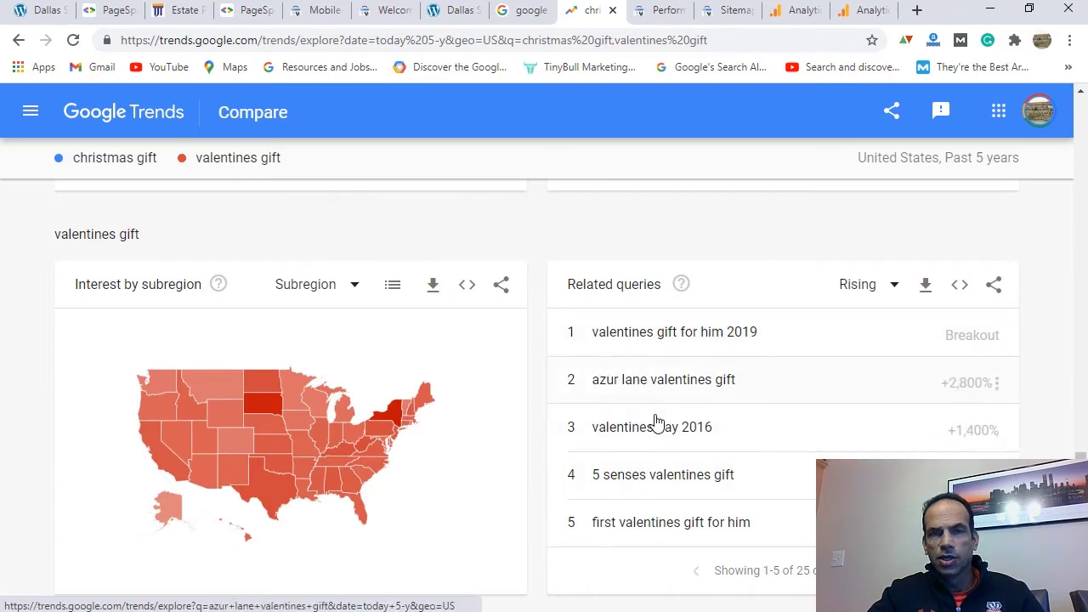
scroll(661, 430, up, 12)
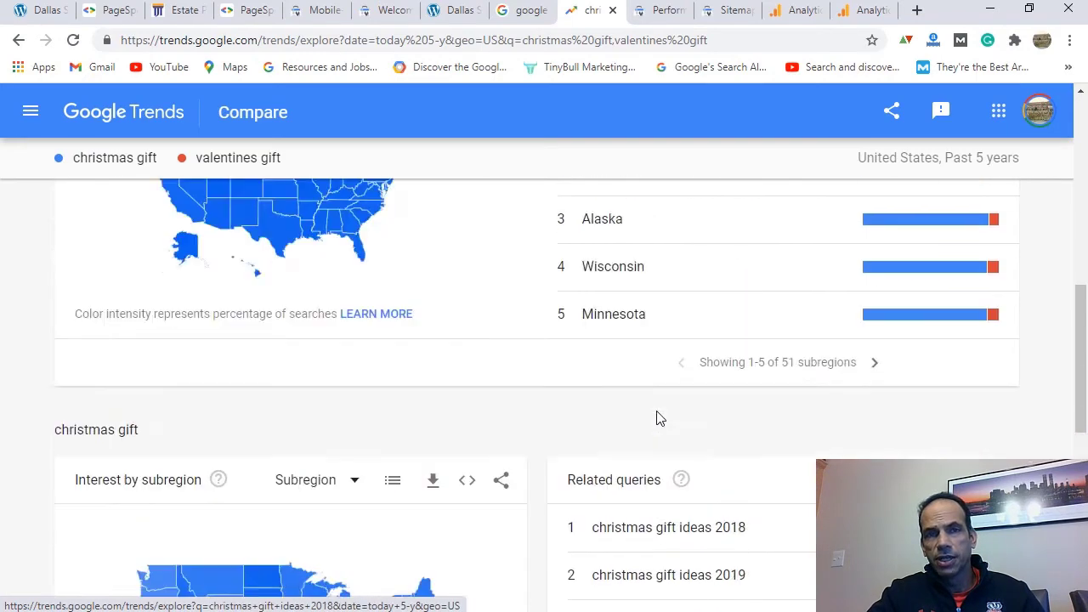
Switch to PowerPoint, display slide 6 about Google Search Console, and highlight "fav SEO Tools", "Measuring your website traffic" and "FAV Google Box".
click(798, 206)
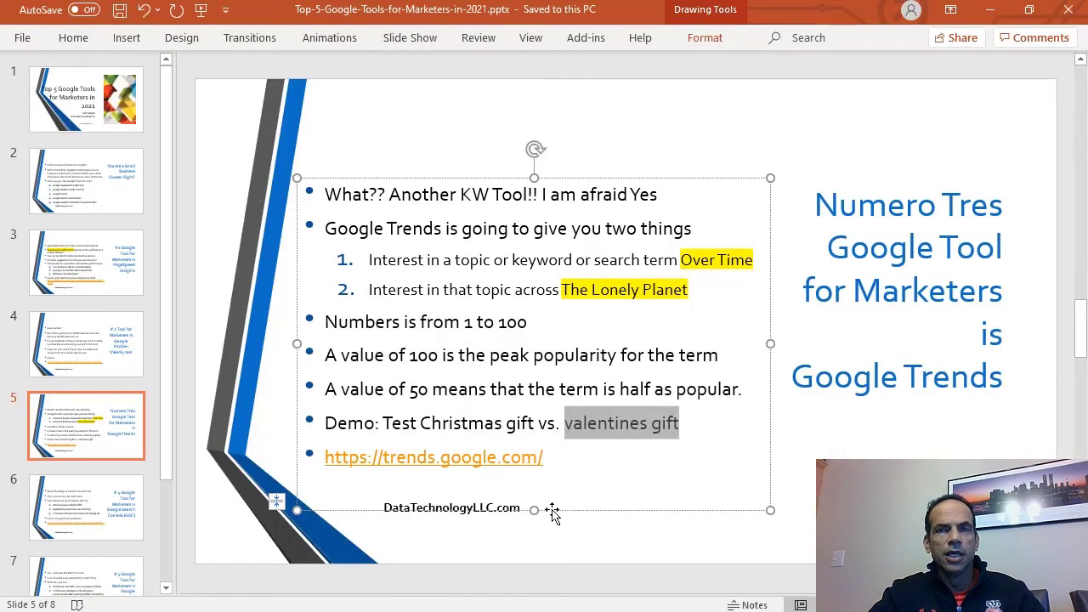
click(98, 516)
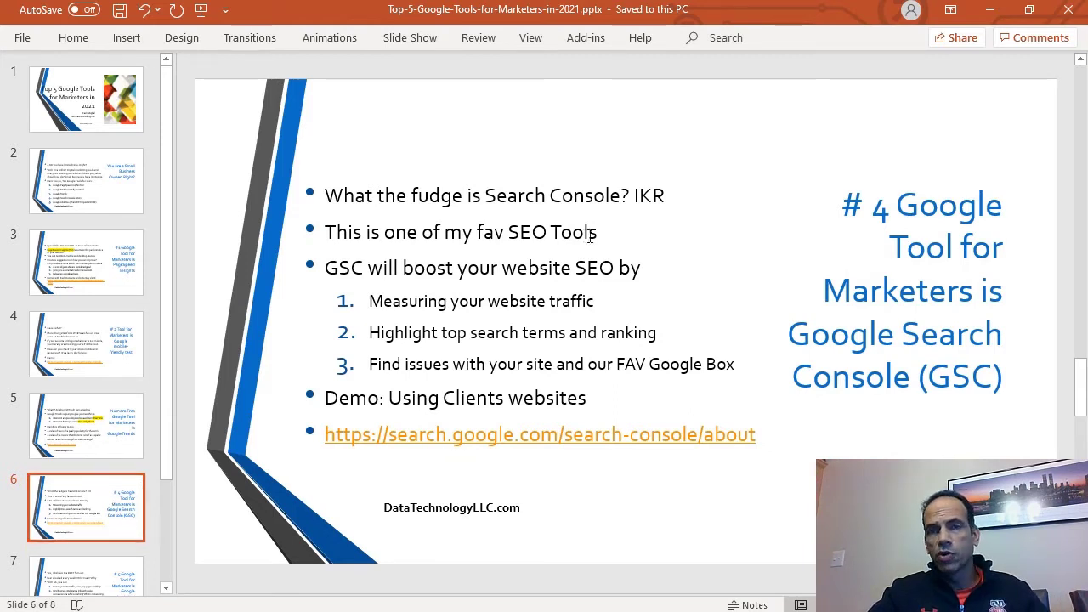
drag(600, 232, 477, 232)
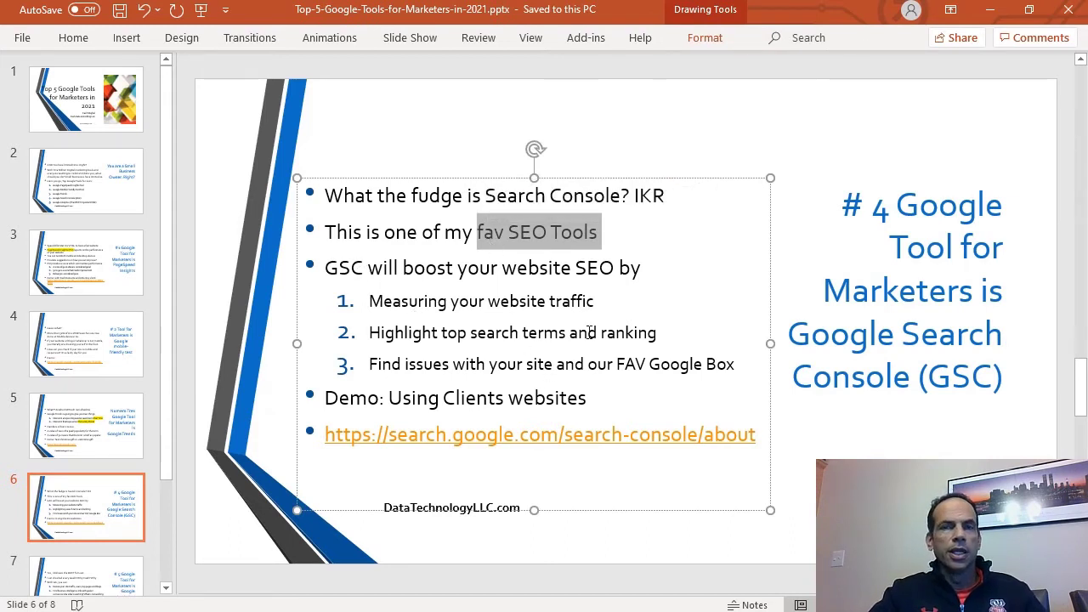
drag(595, 301, 425, 299)
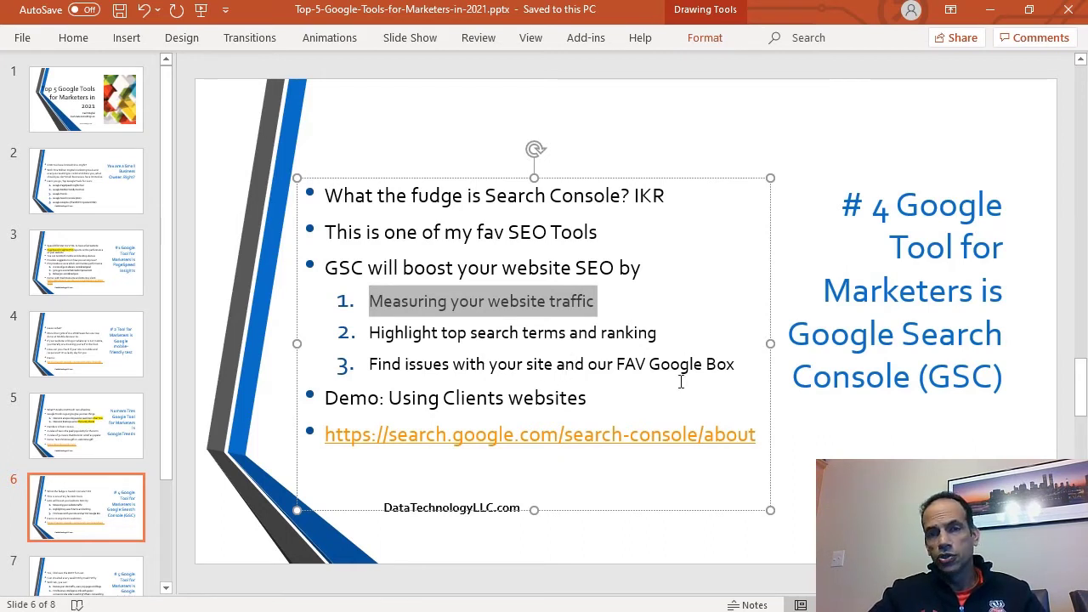
drag(733, 364, 615, 363)
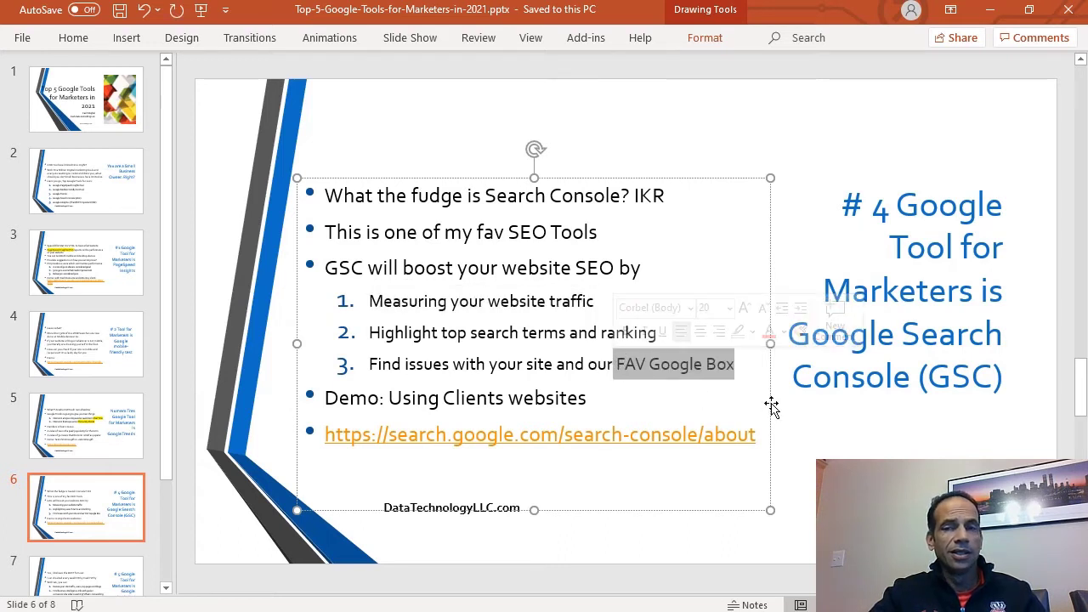
Correct "FAV Google Box" to "FAV Google Bot" in the third numbered point of slide 6.
click(724, 367)
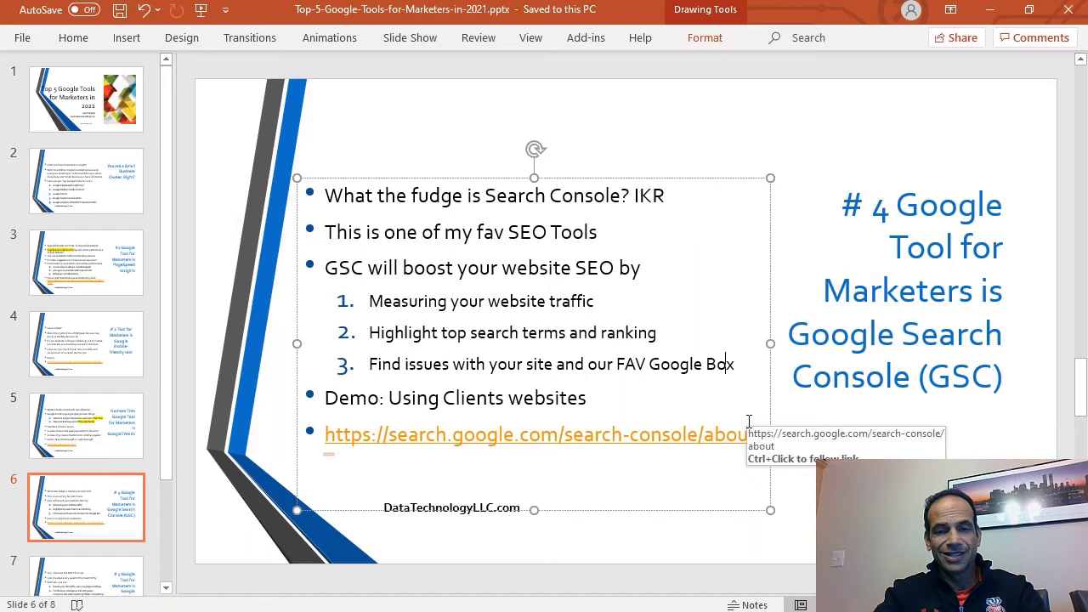
text(t)
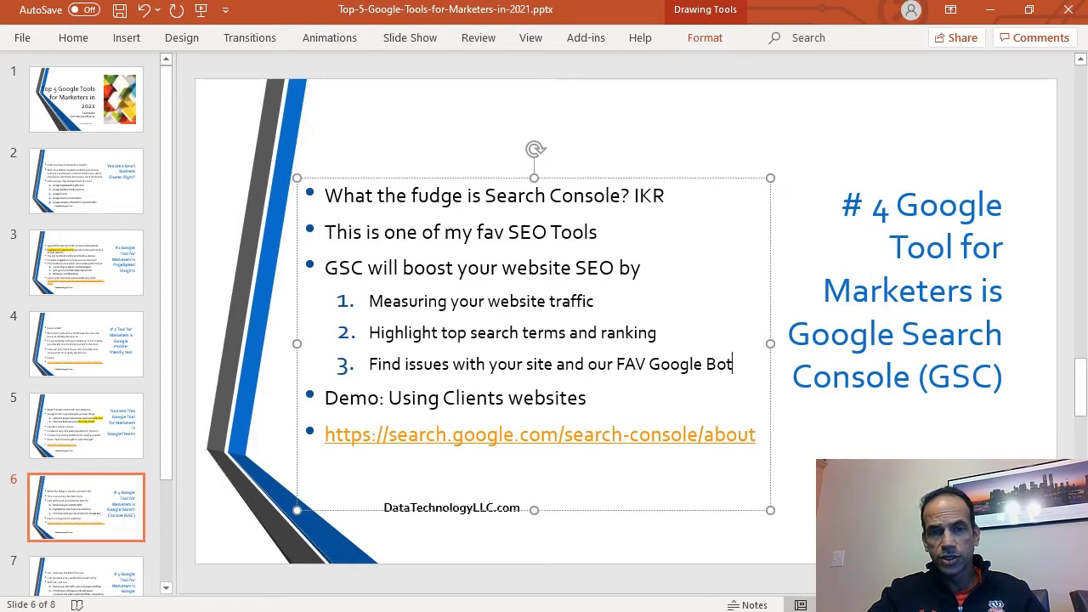
Switch to Chrome and review the pediatric dentistry site's Search Console performance chart and top queries, plus the submitted sitemaps for learningcomputer.com.
key(alt+Tab)
click(669, 13)
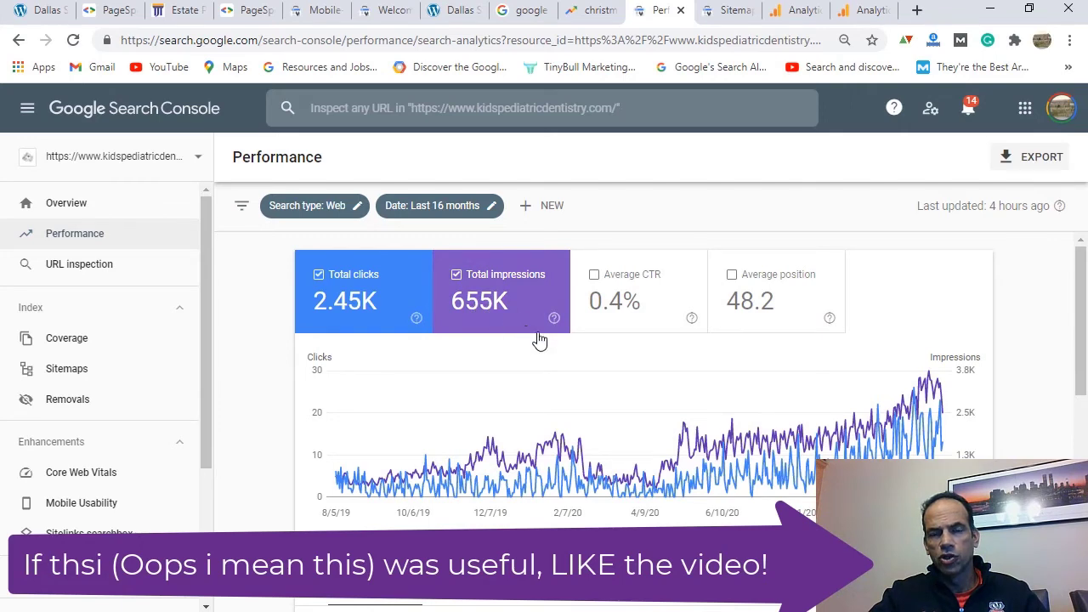
scroll(661, 414, down, 2)
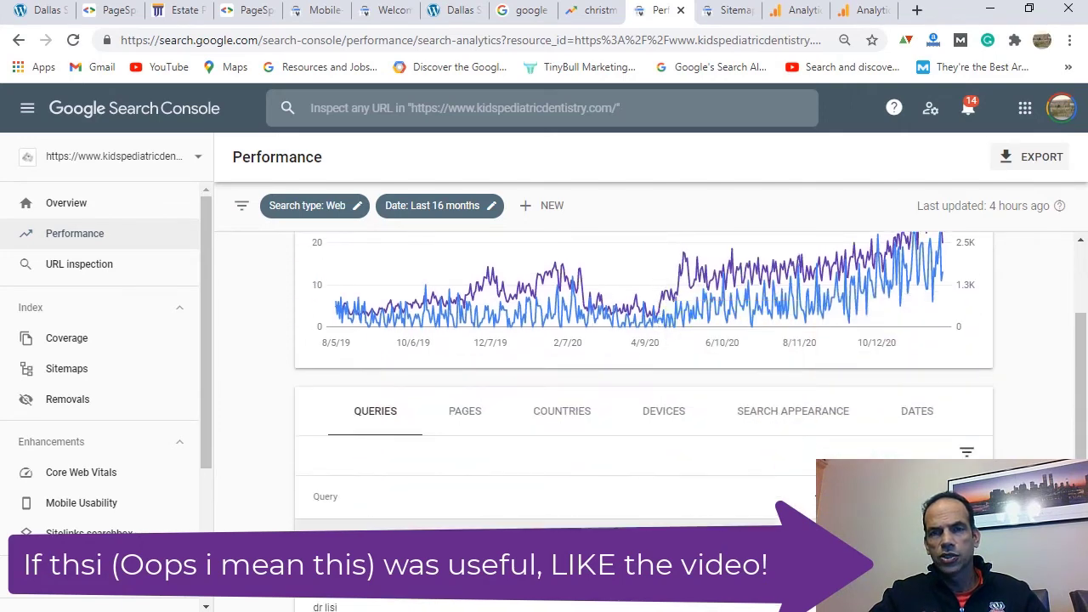
scroll(657, 530, down, 2)
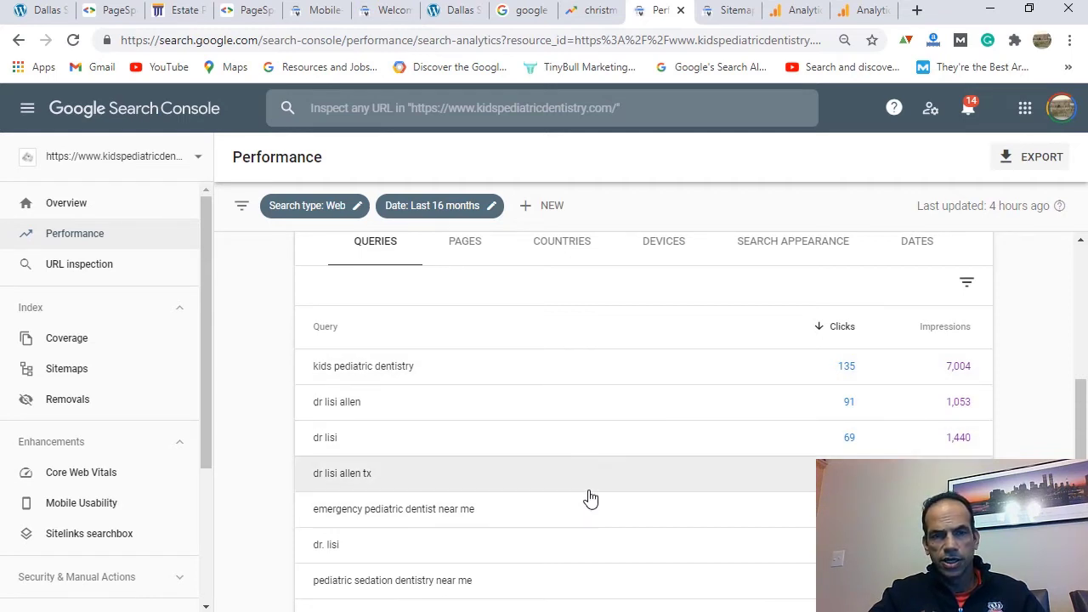
scroll(591, 498, down, 2)
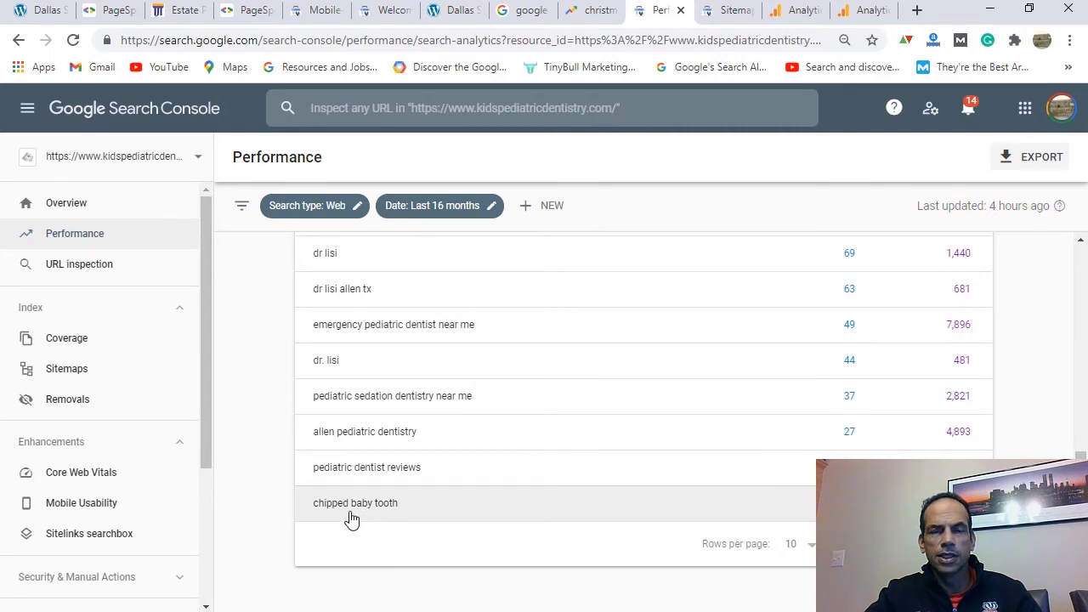
click(733, 10)
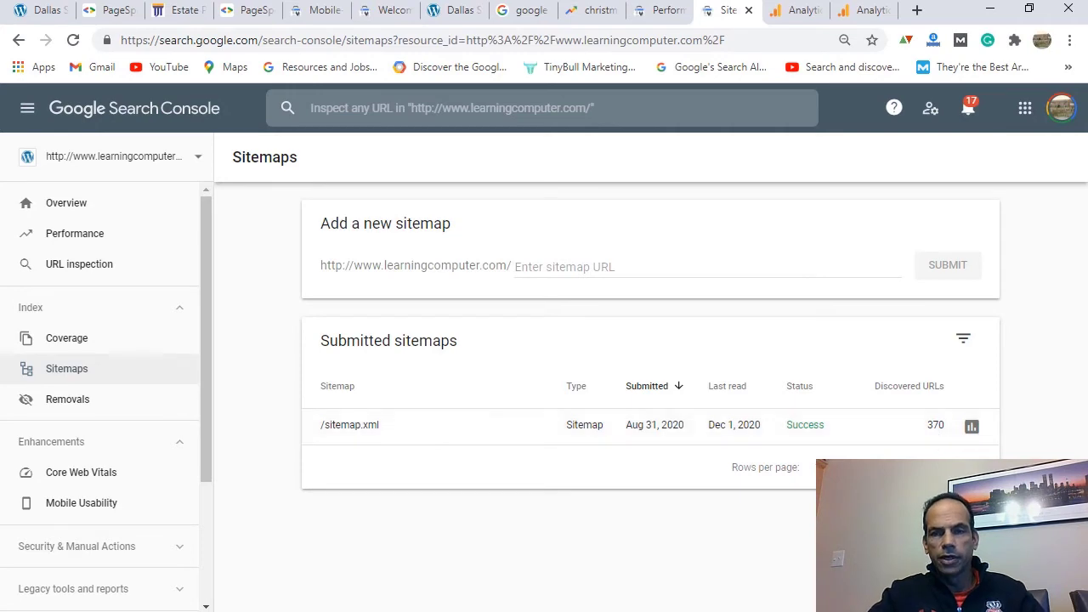
Switch to PowerPoint, display slide 7 about Google Analytics, and highlight "Google Analytics!" and "With GA, you can".
key(alt+Tab)
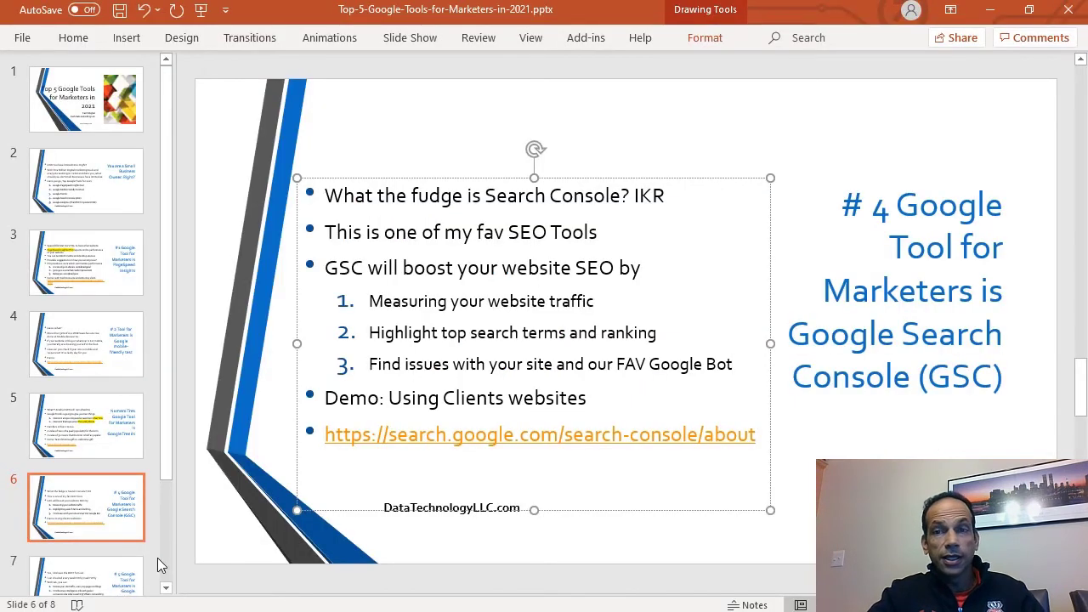
click(87, 590)
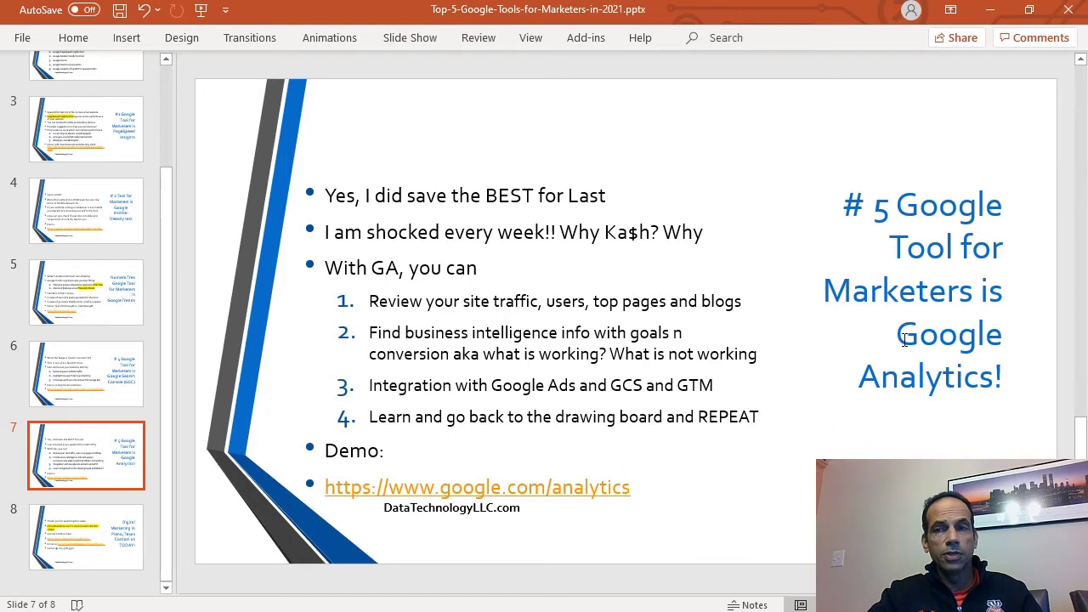
drag(907, 339, 1005, 400)
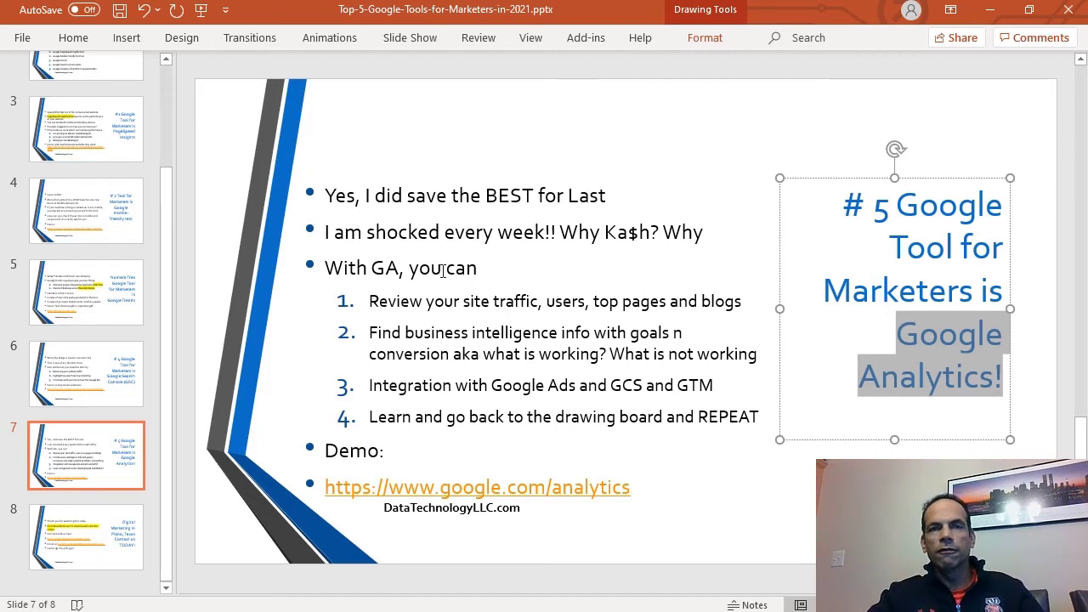
click(481, 268)
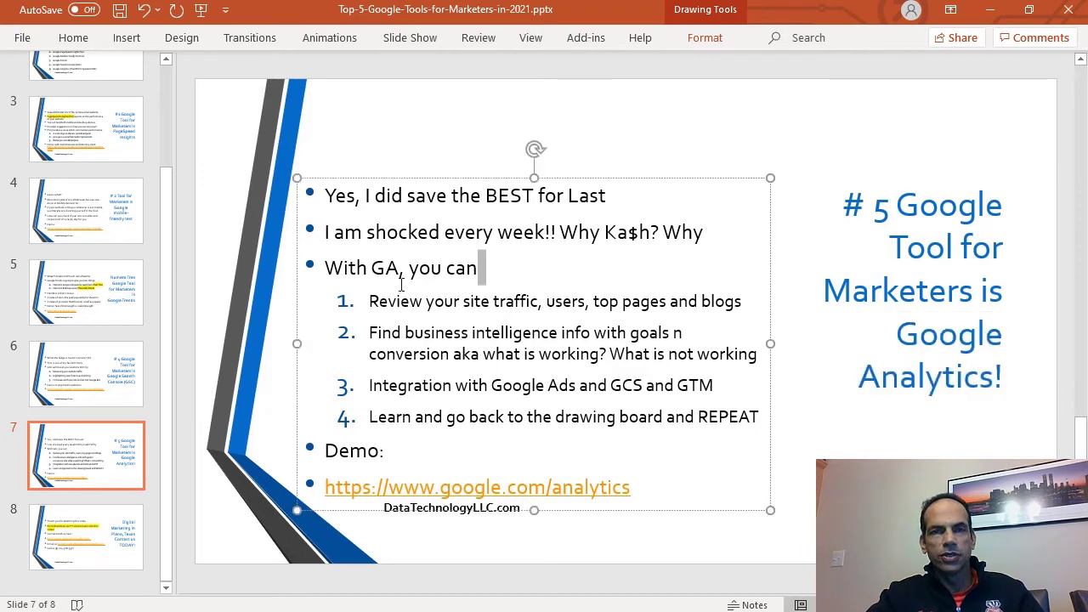
shift+click(325, 271)
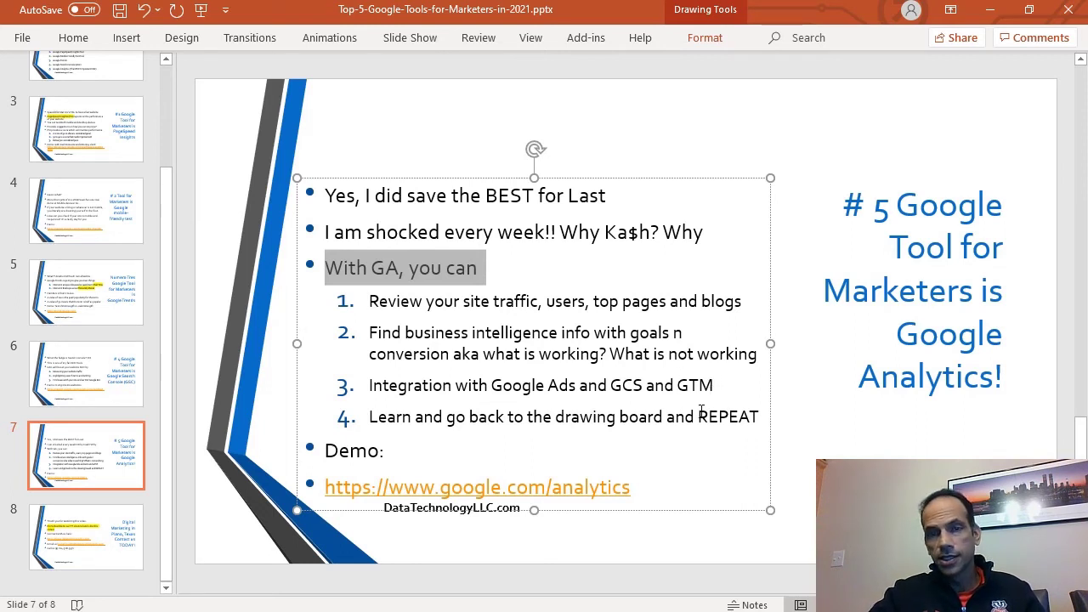
Correct "GCS" to "GSC" in the slide's third numbered point about integration with Google Ads.
click(622, 385)
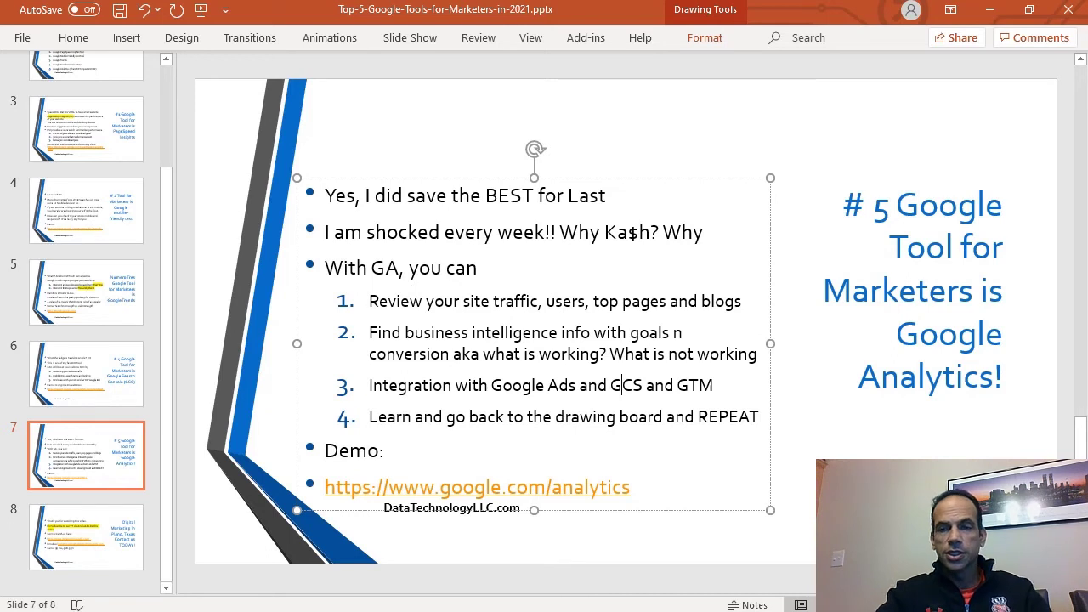
key(Delete)
key(End)
key(Left)
key(Left)
key(Left)
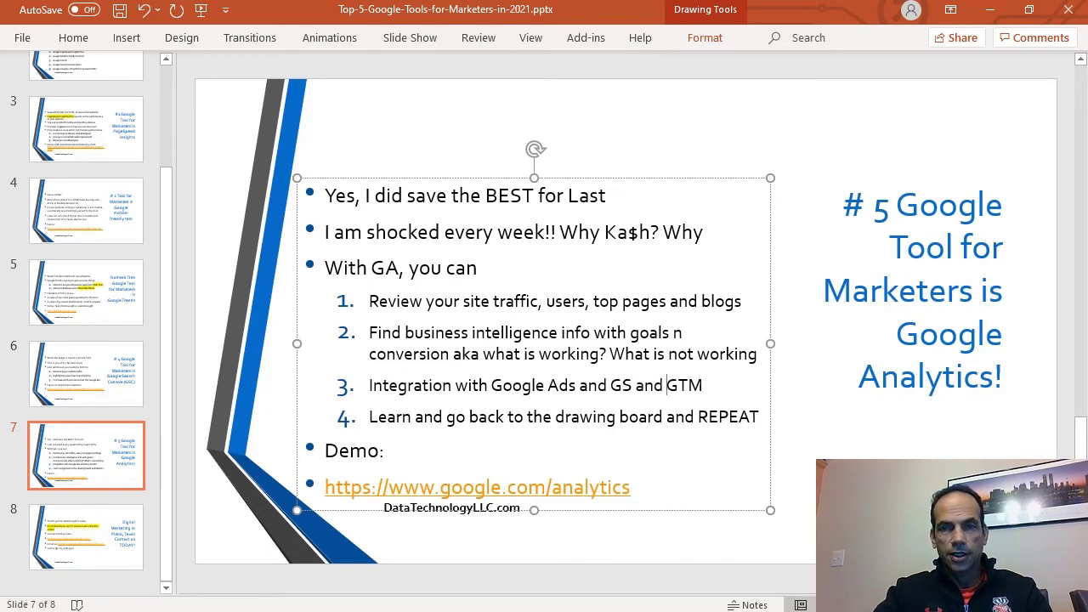
key(Left)
key(Left)
key(Left)
key(Left)
key(Left)
text(C)
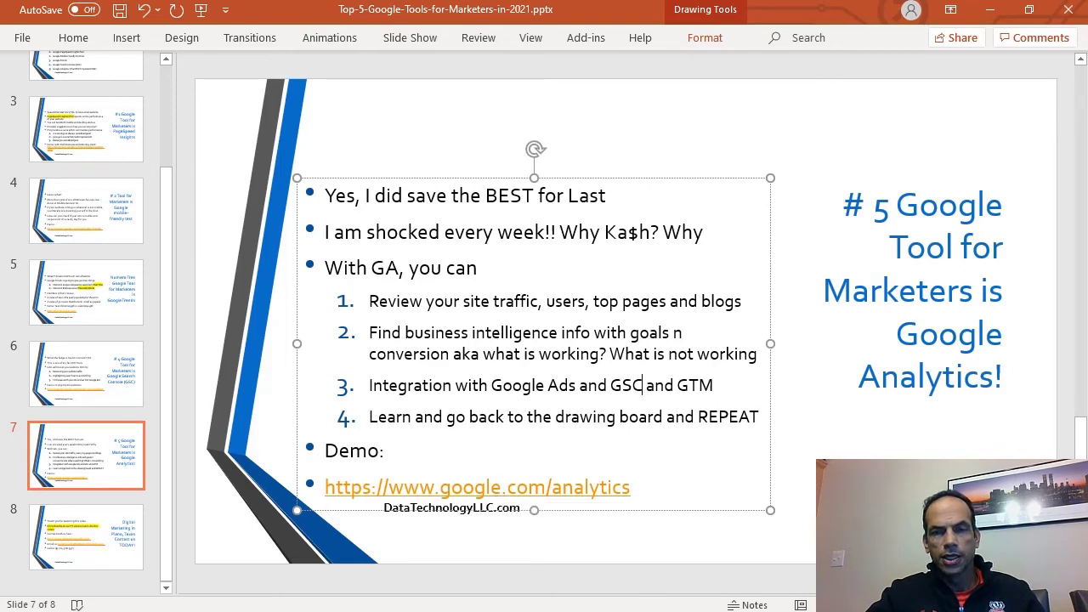
Switch to Google Analytics in Chrome and open the All Web Site Data view of the ObGynNorth account's https OGN property.
click(698, 553)
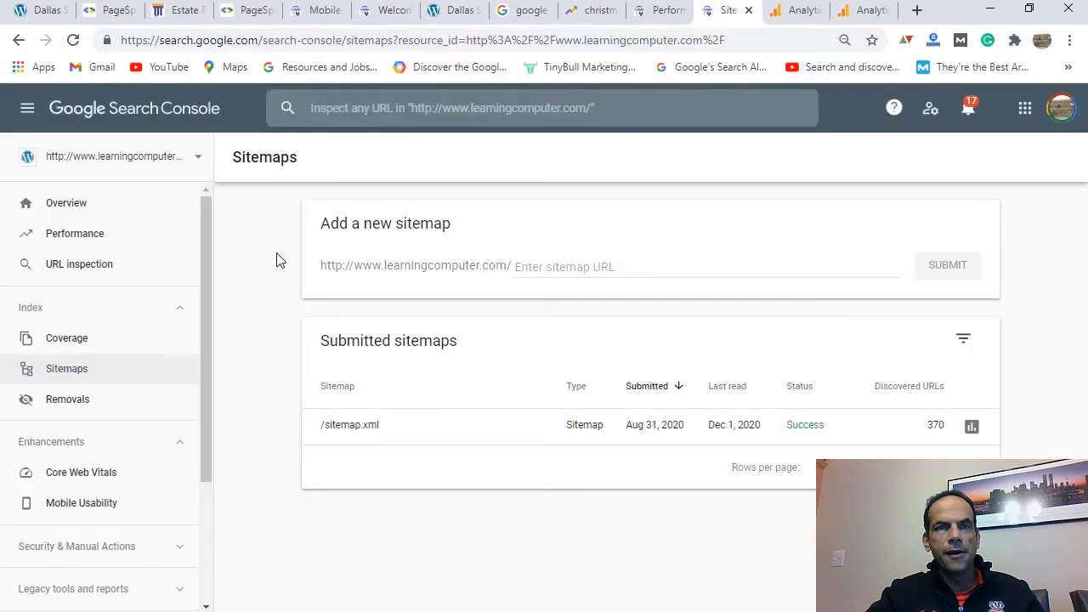
click(783, 13)
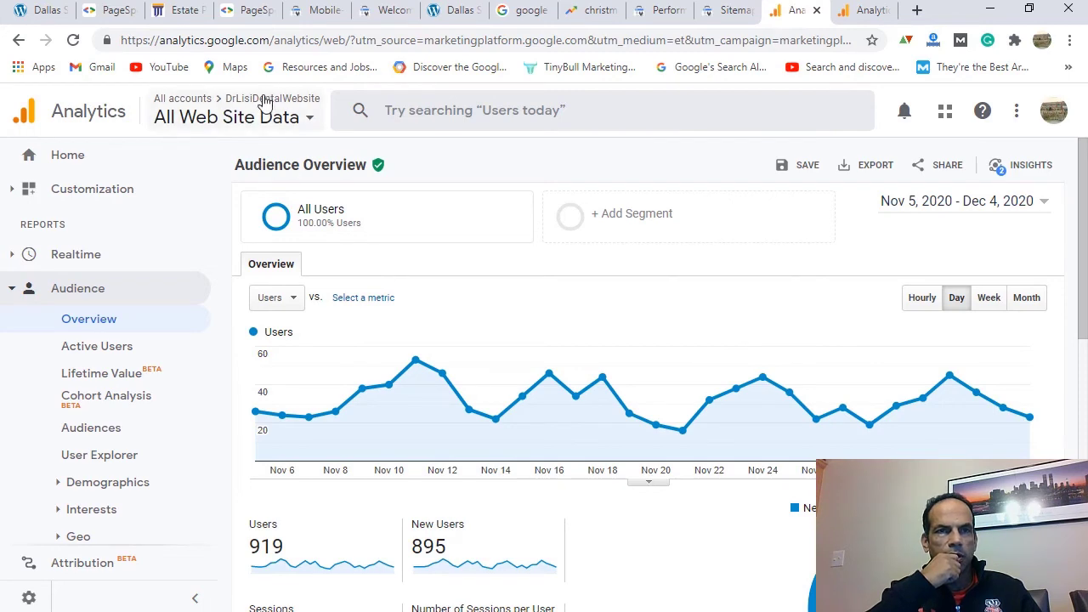
click(214, 117)
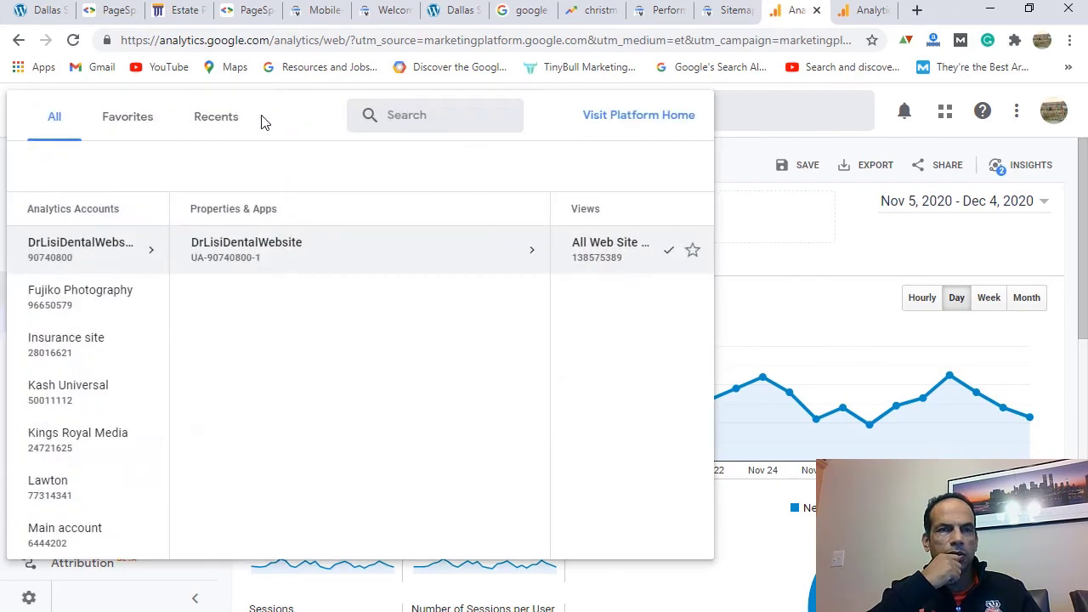
scroll(117, 366, down, 3)
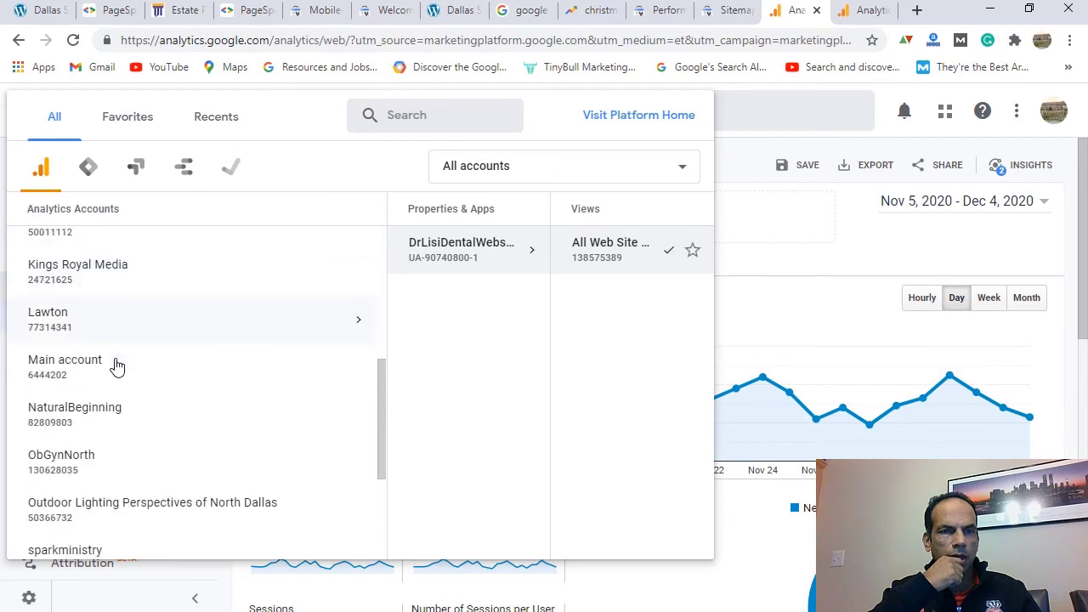
click(82, 375)
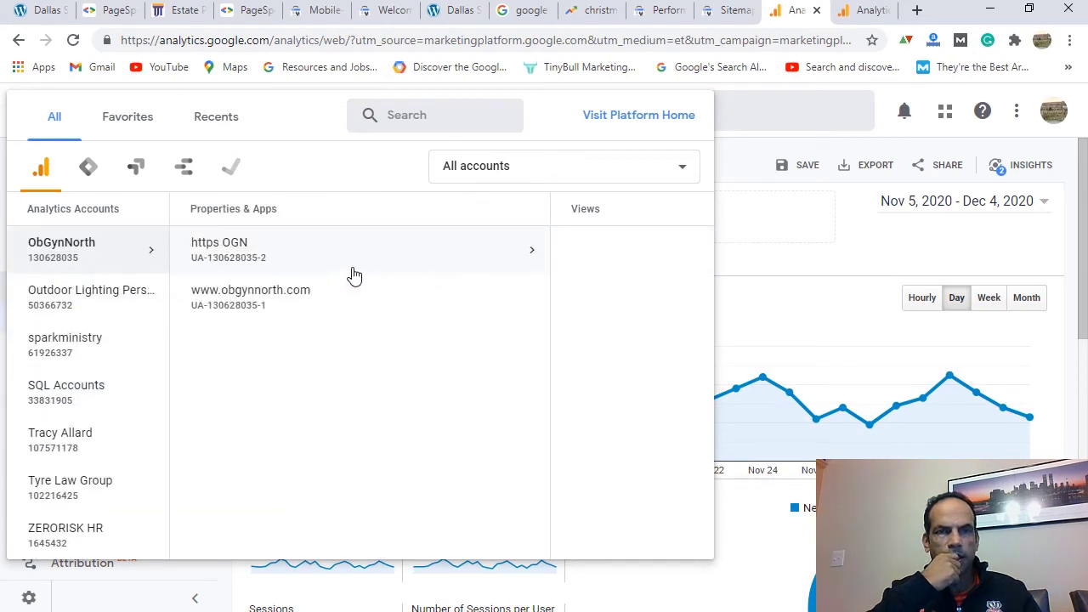
click(341, 265)
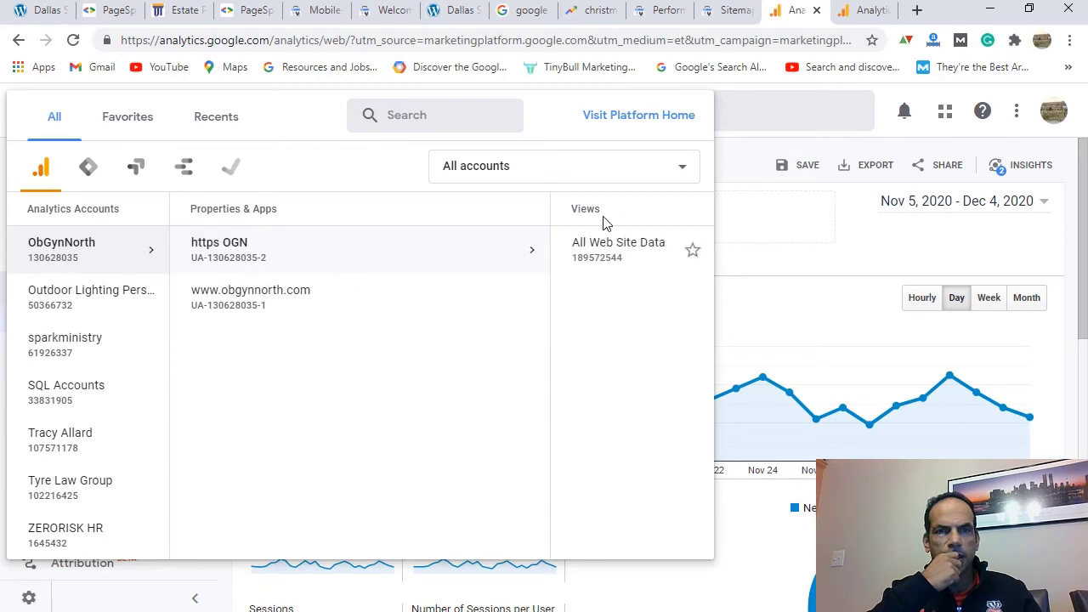
click(396, 262)
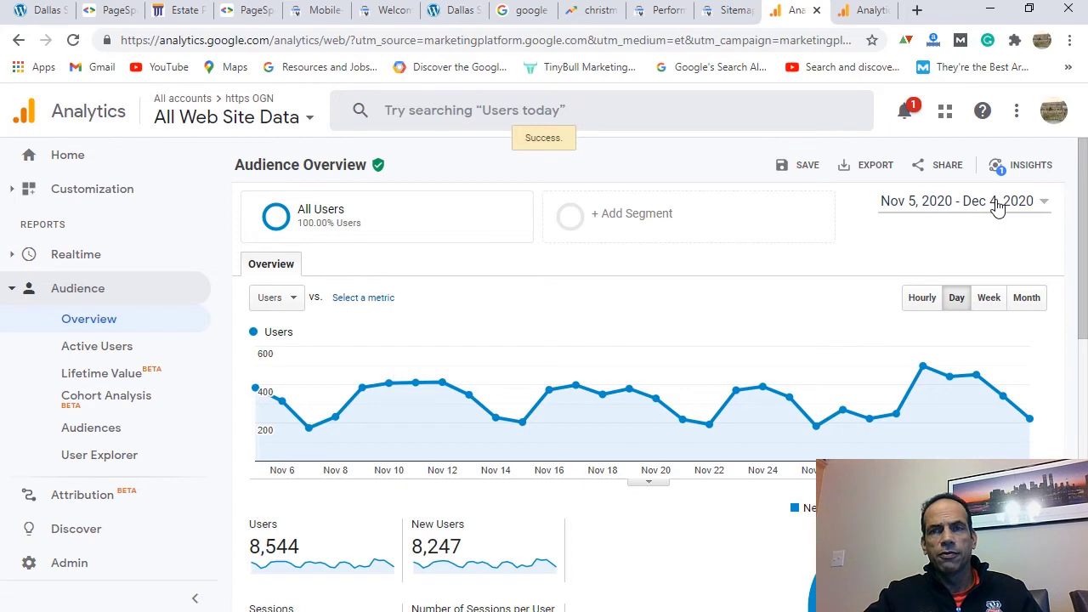
Set the Audience Overview date range to Last 30 days and review the report through its language breakdown.
click(998, 204)
click(936, 231)
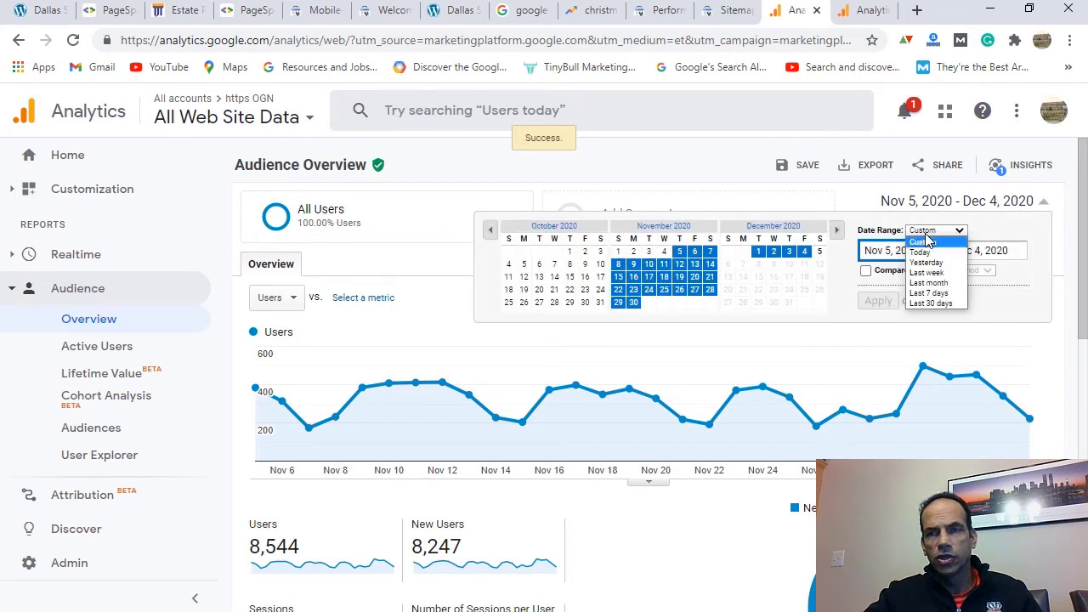
click(937, 304)
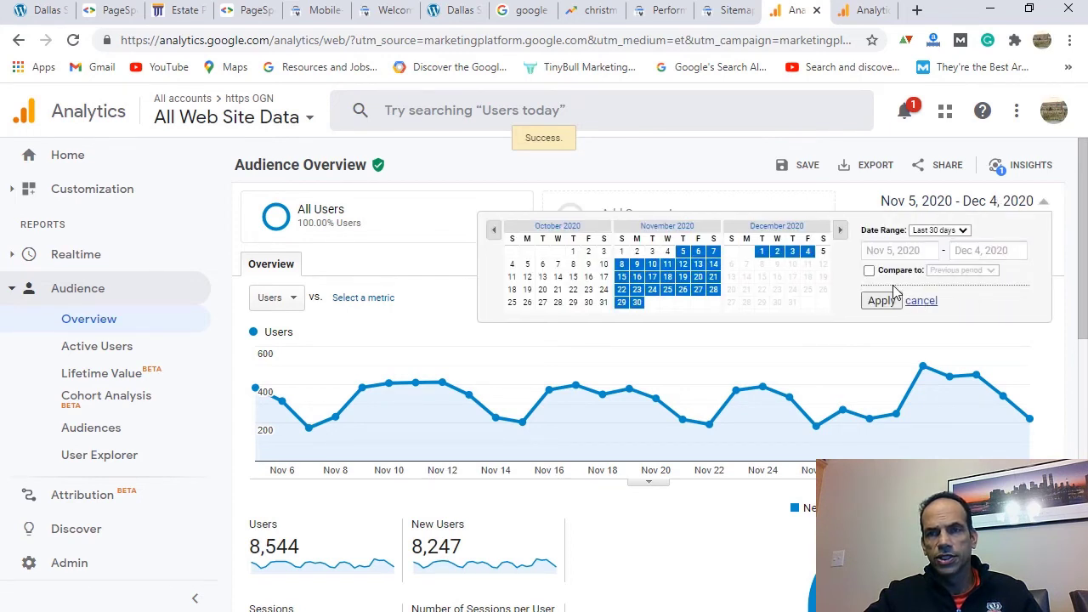
click(882, 302)
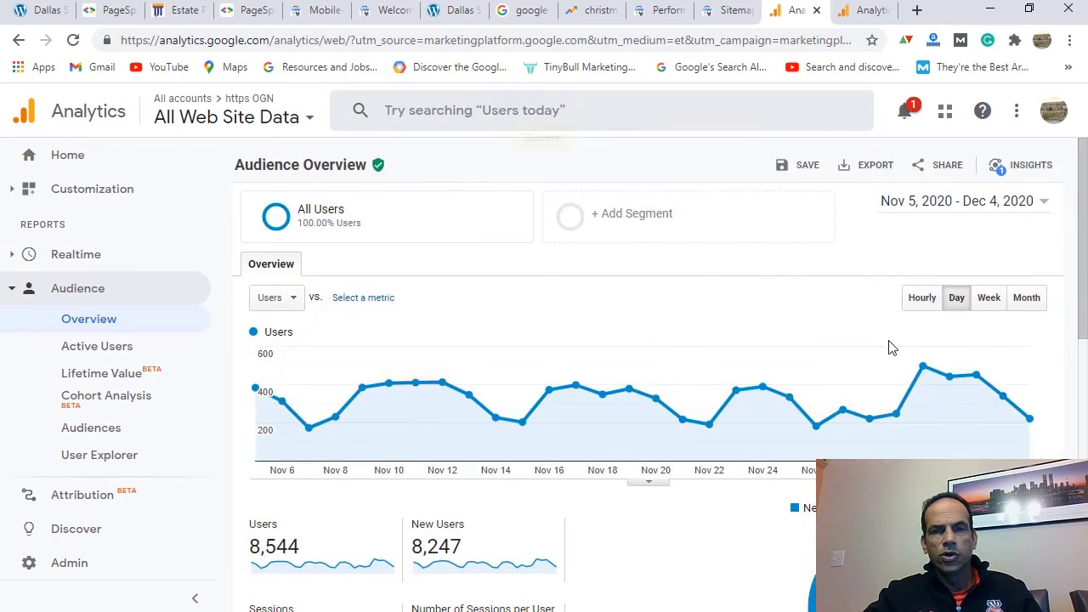
scroll(890, 348, down, 1)
scroll(889, 348, down, 7)
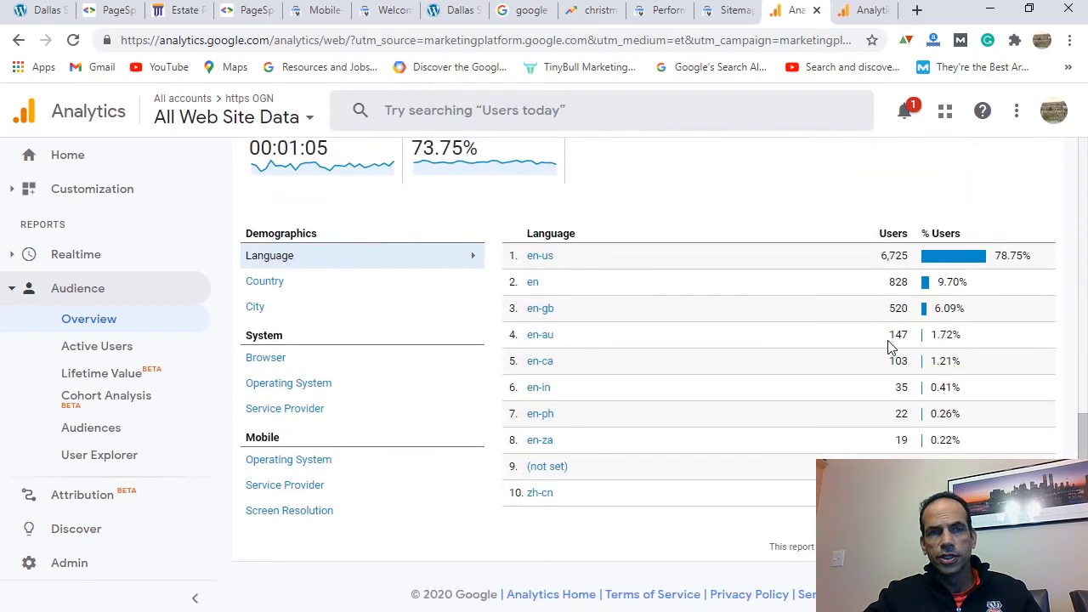
Open the Source/Medium report for all acquisition traffic and examine the users and sessions per source.
click(97, 293)
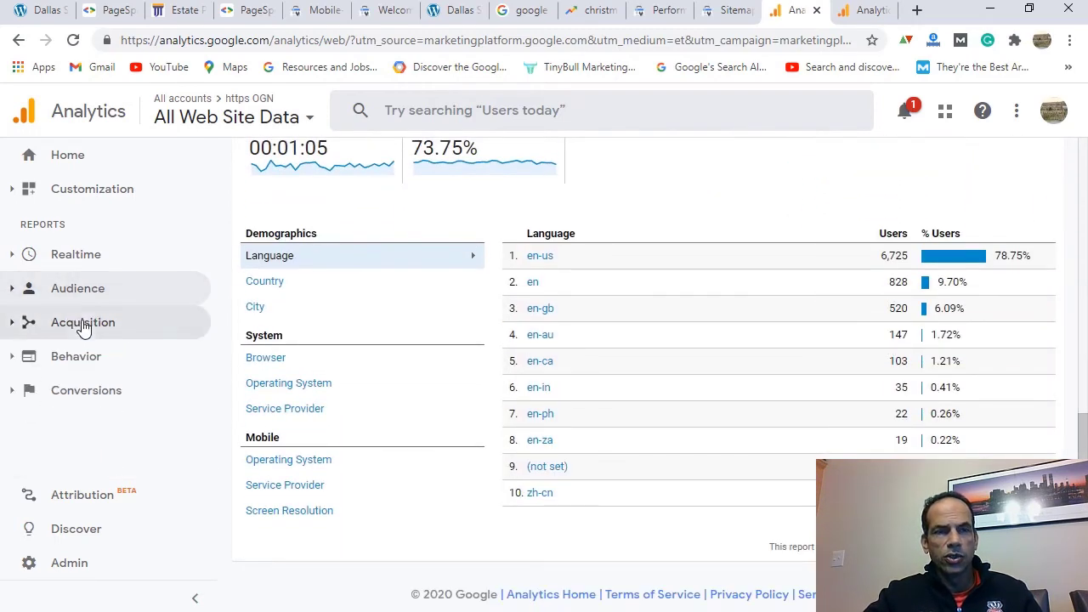
click(82, 326)
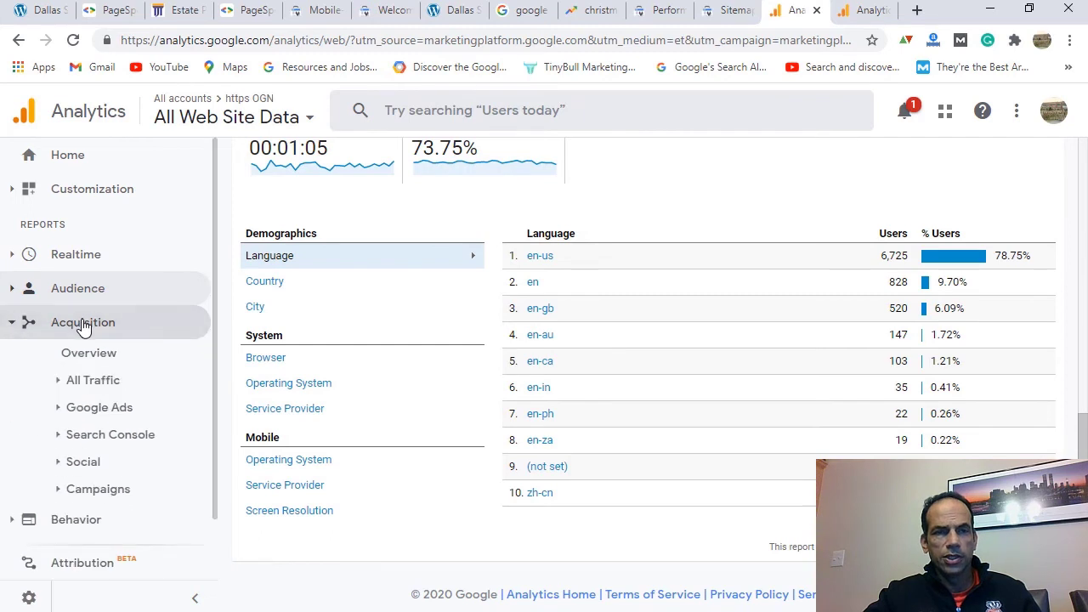
click(118, 387)
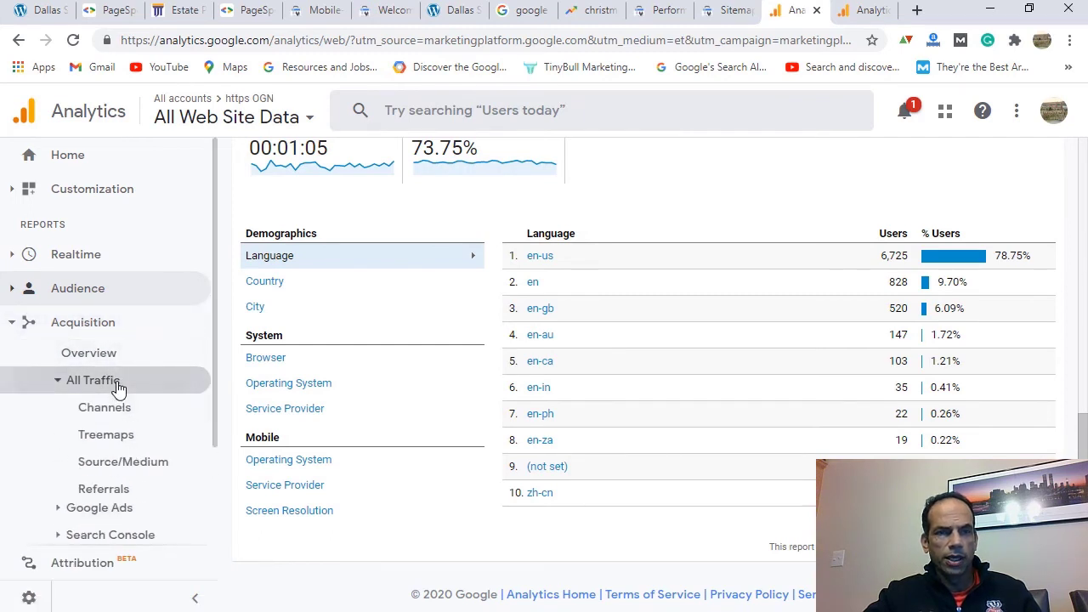
click(151, 467)
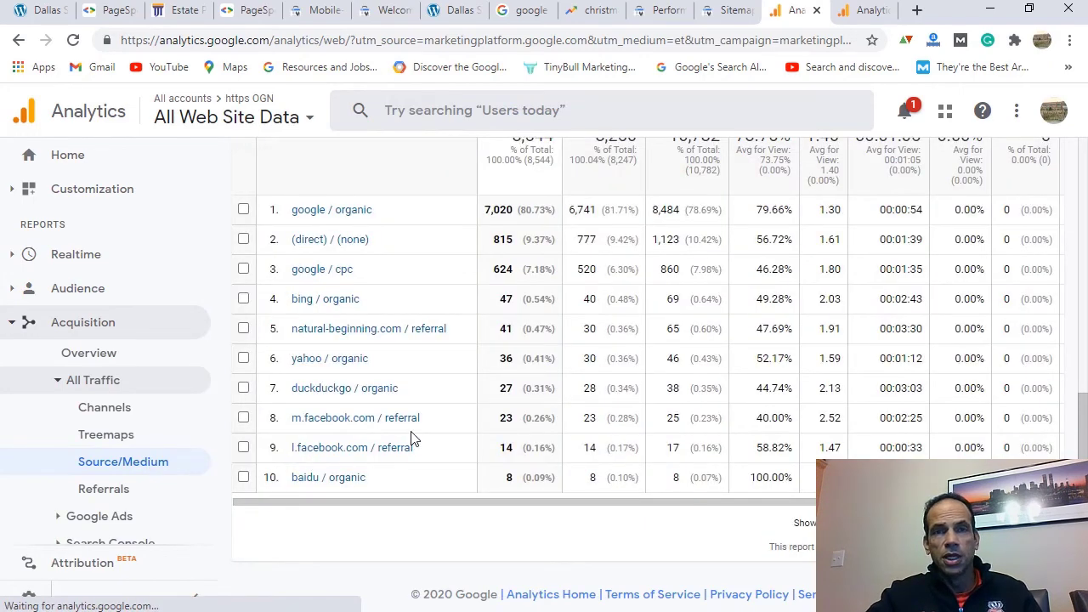
scroll(510, 440, up, 1)
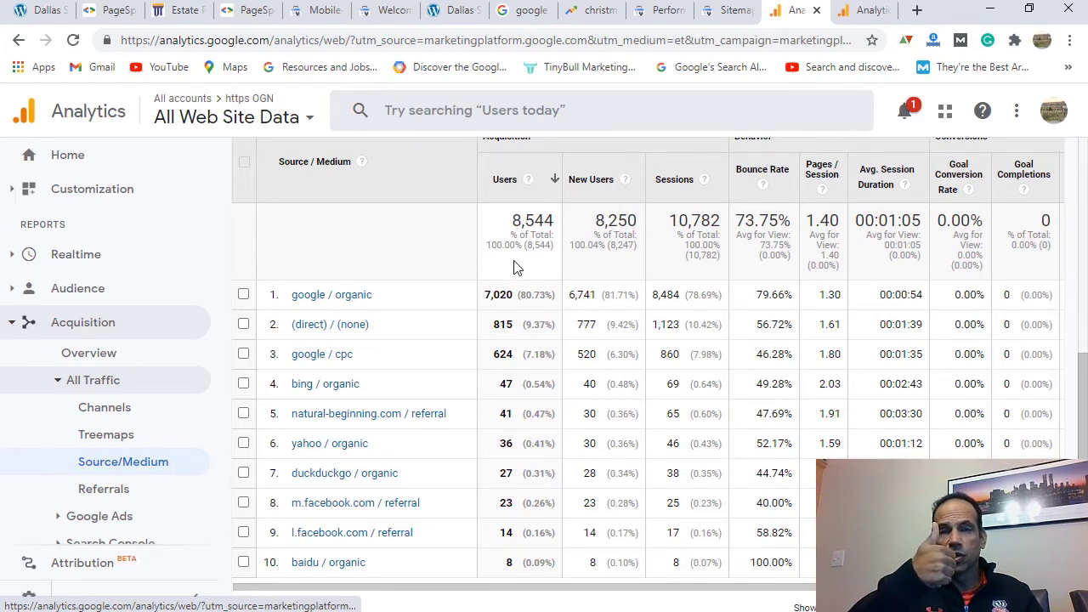
Open the Behavior Overview report and examine the most viewed pages and the pageviews chart.
click(83, 326)
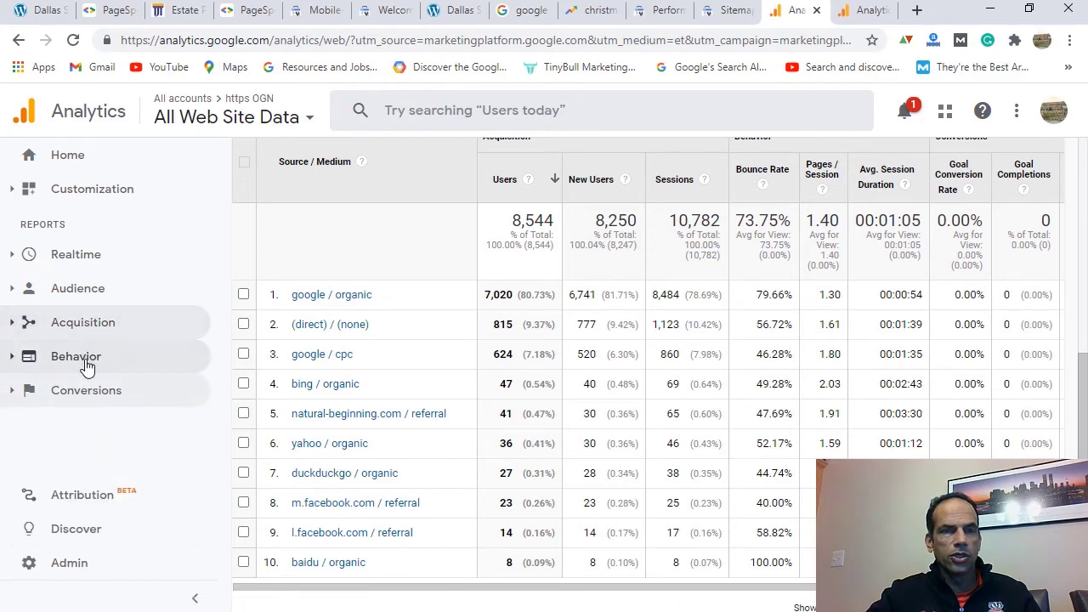
click(86, 362)
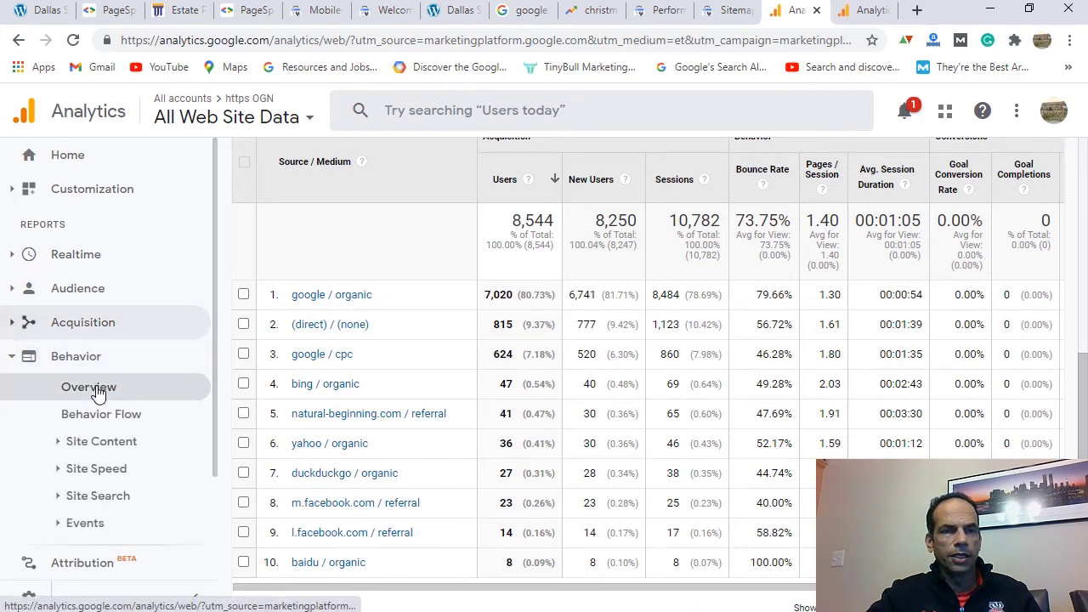
click(97, 391)
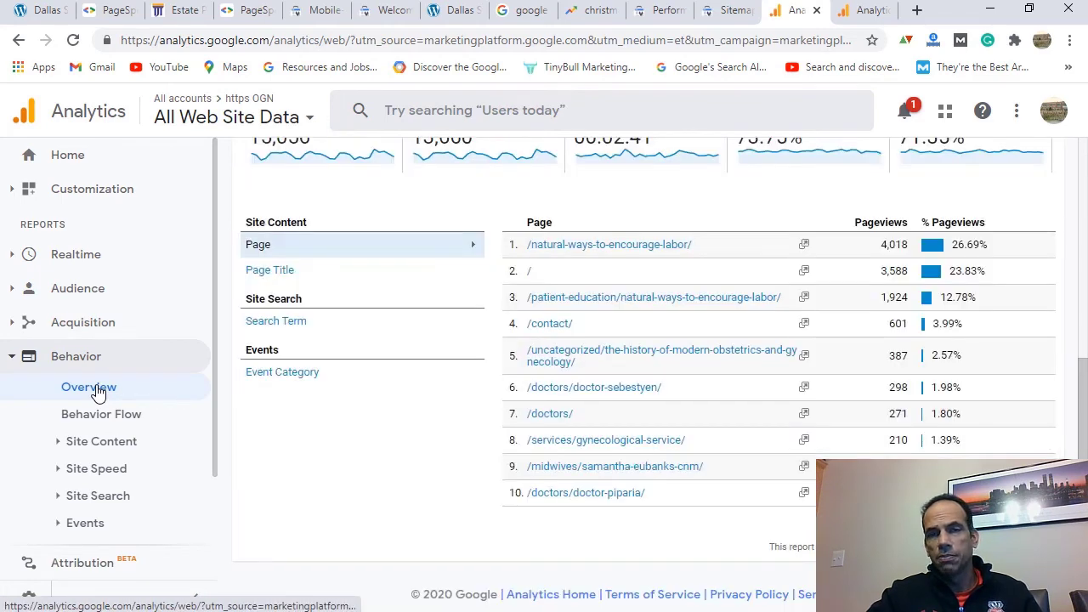
scroll(252, 422, up, 4)
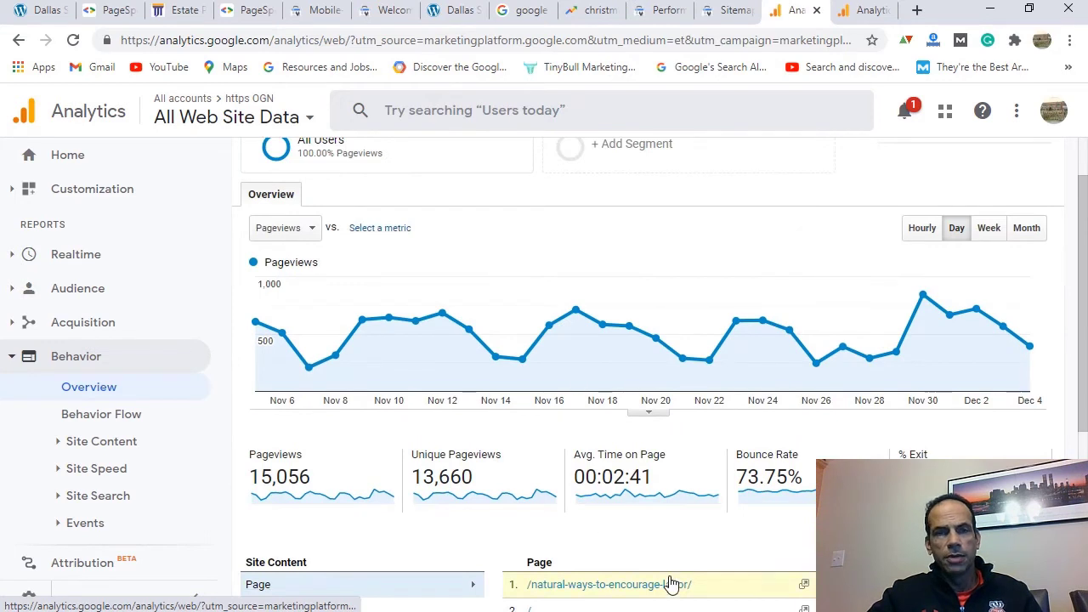
click(862, 12)
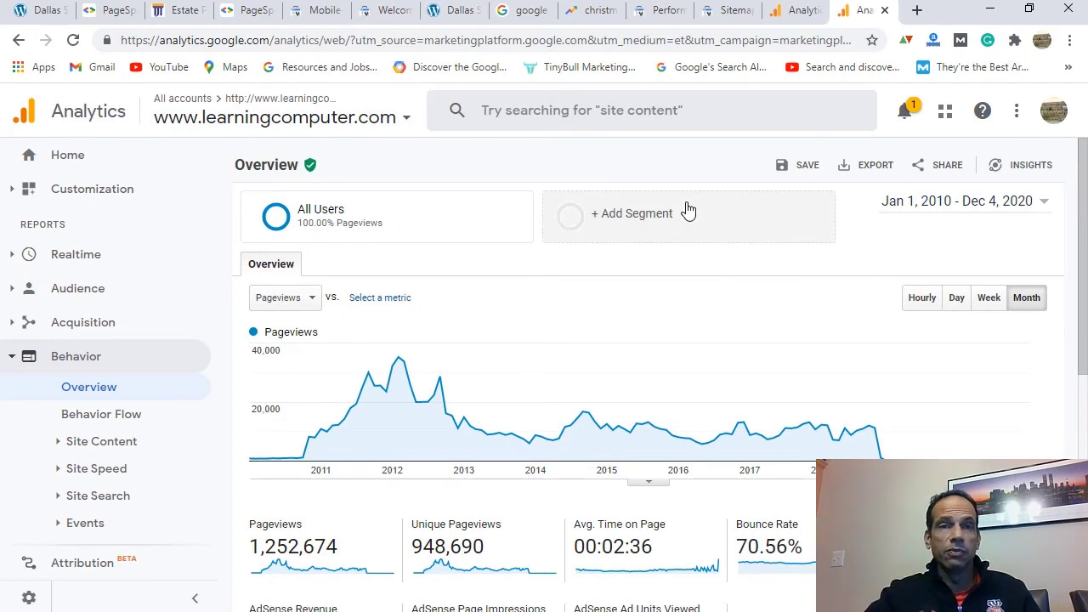
scroll(544, 337, down, 1)
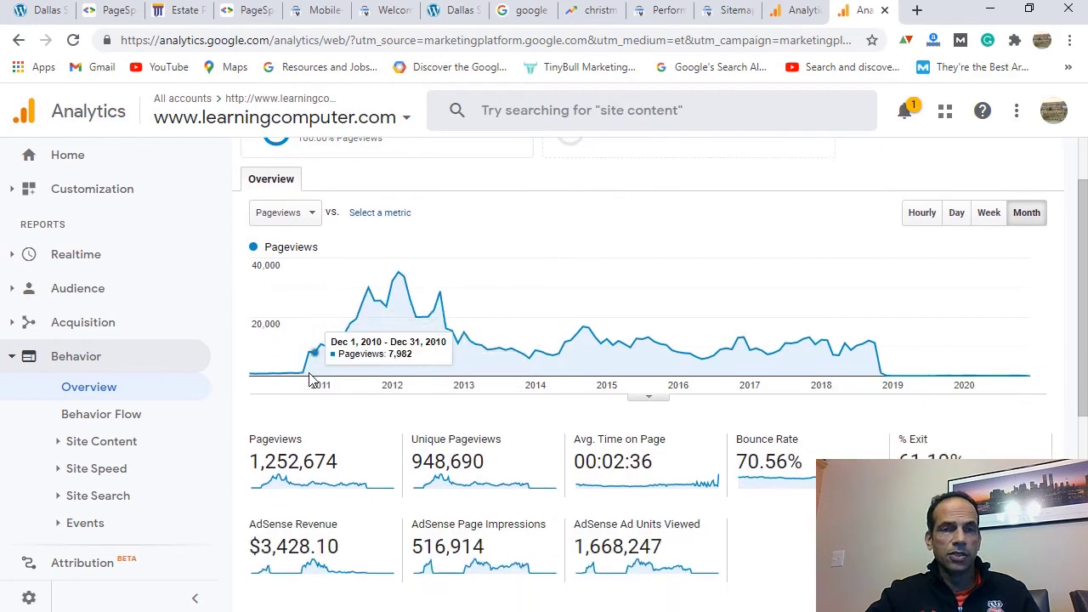
mouse_move(328, 385)
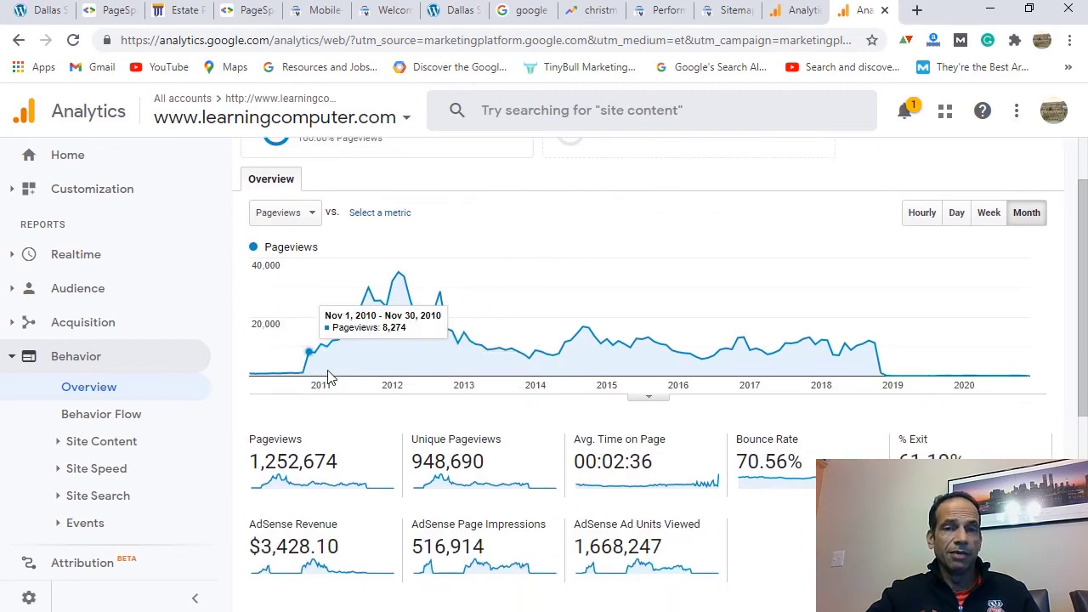
scroll(646, 401, down, 1)
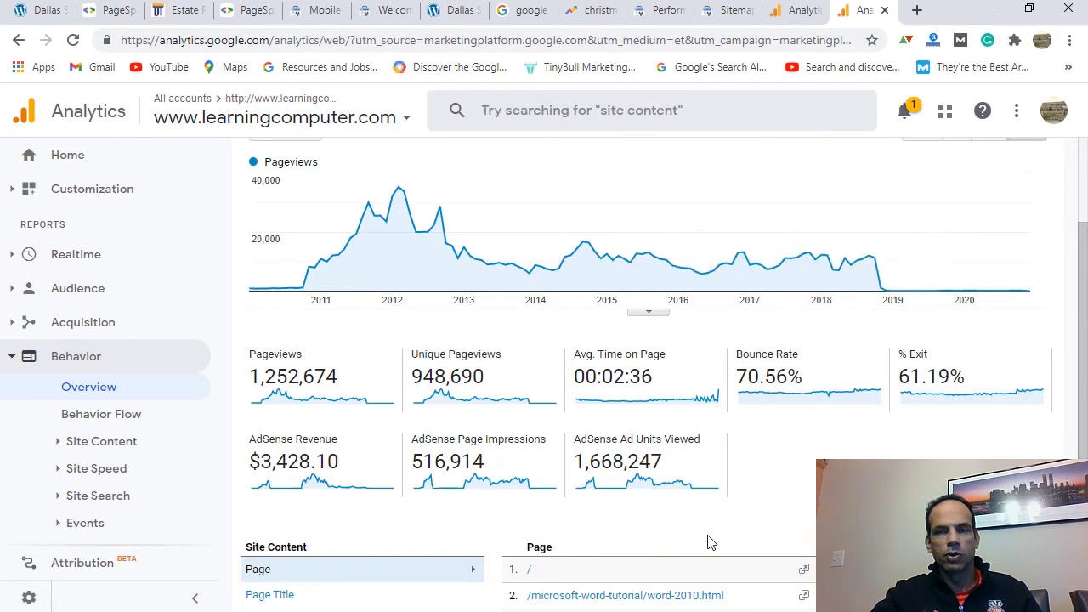
Switch to PowerPoint and show slide 8, the closing contact slide.
key(alt+Tab)
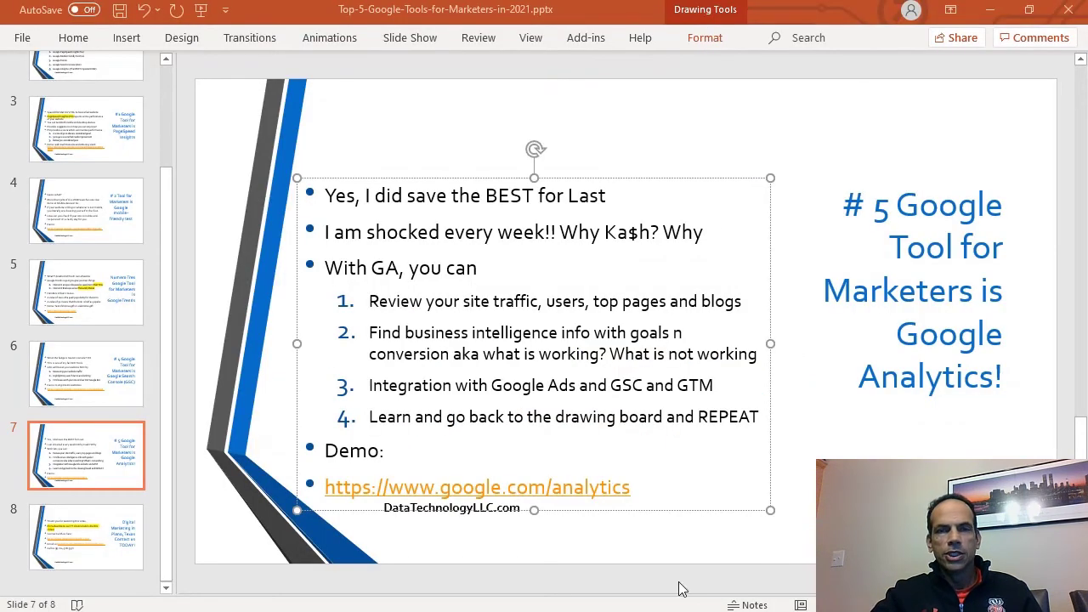
click(117, 525)
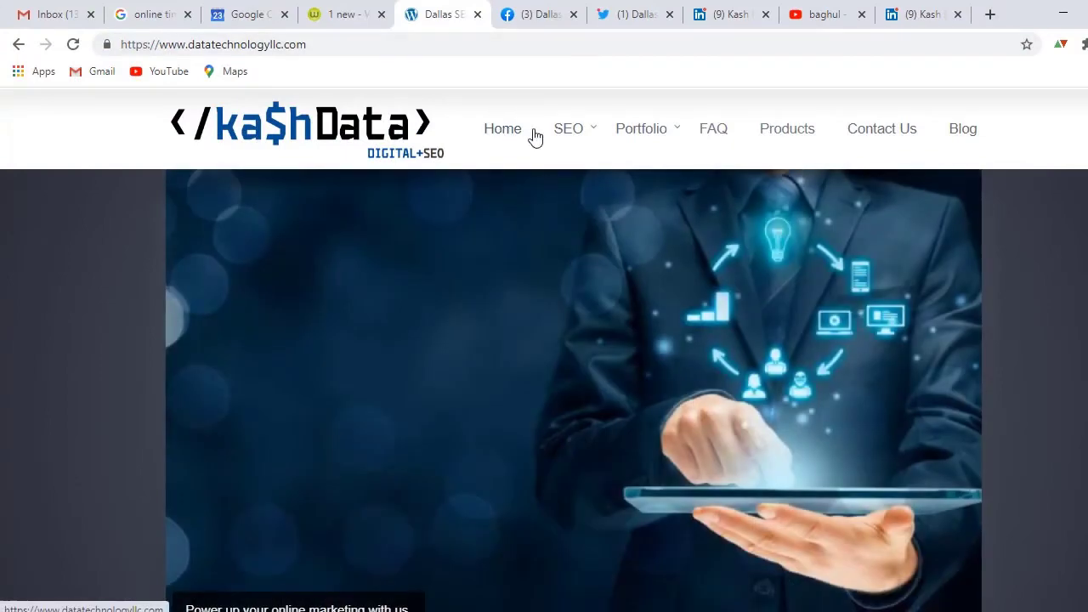
Open the Contact Us page of datatechnologyllc.com and highlight the web address of the Dallas SEO Facebook page.
mouse_move(632, 127)
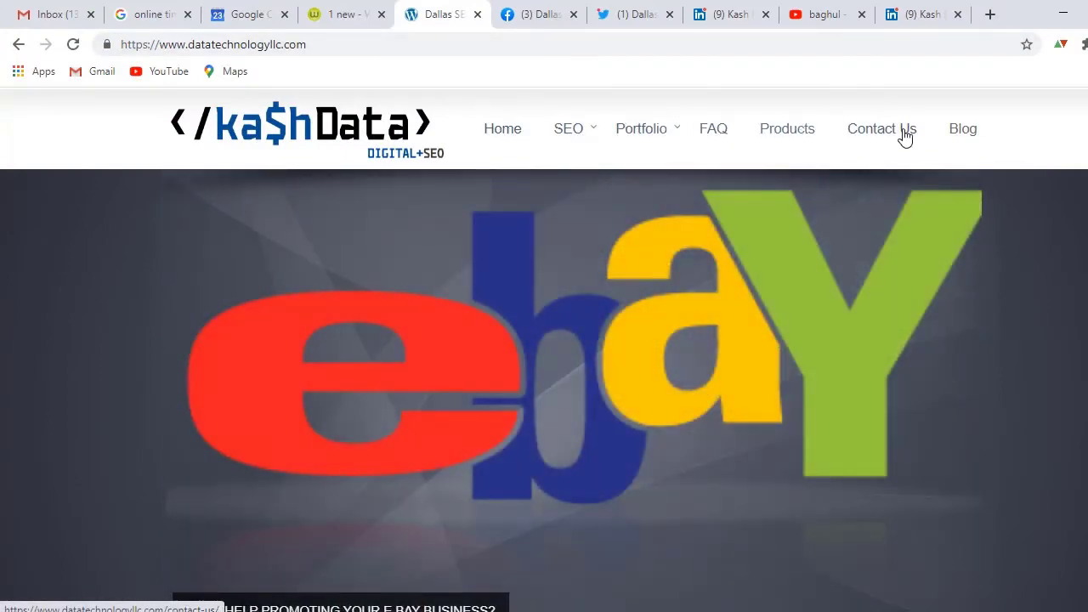
click(905, 138)
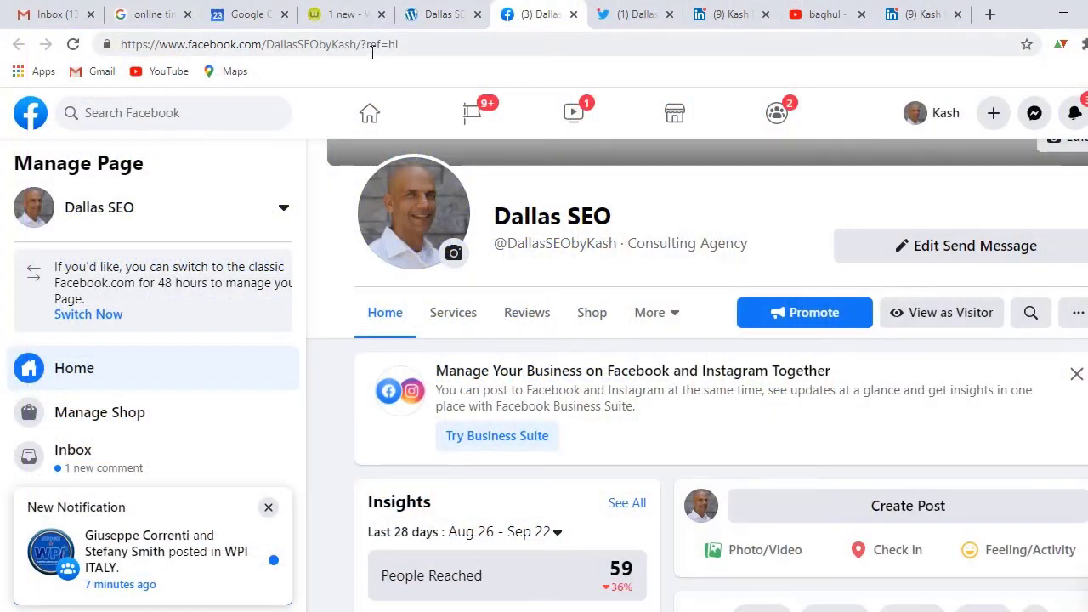
click(393, 45)
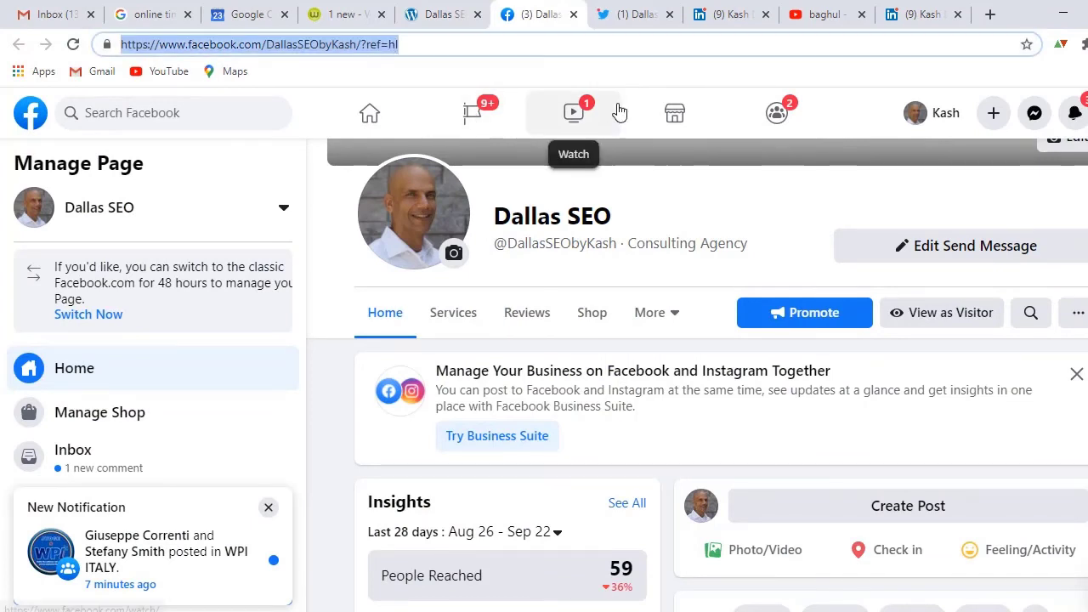
Show the Dallas SEO Twitter profile, highlight its web address and browse through its tweets.
click(627, 21)
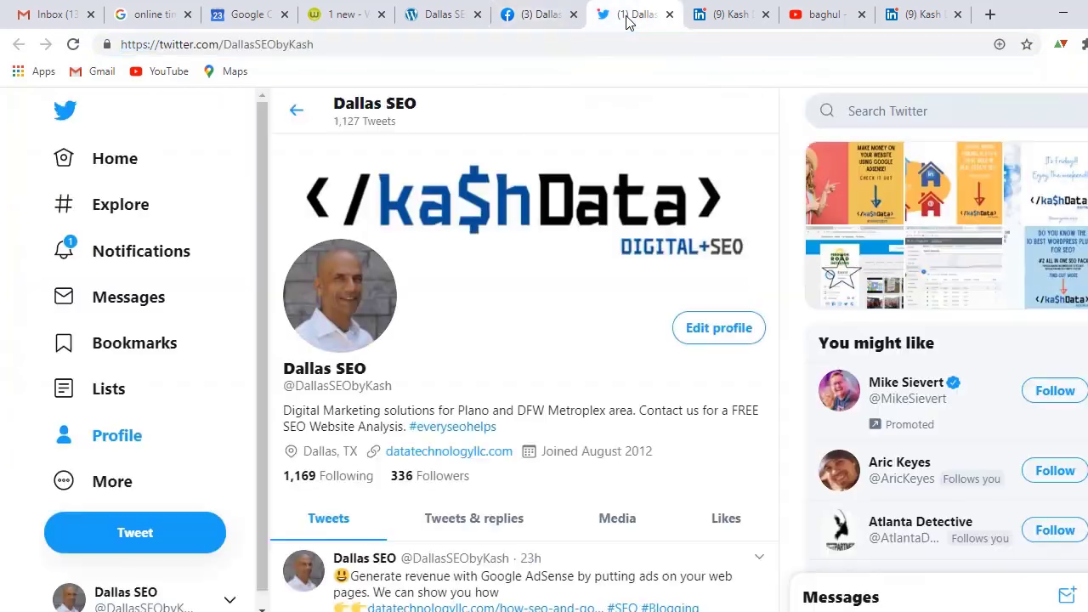
click(467, 45)
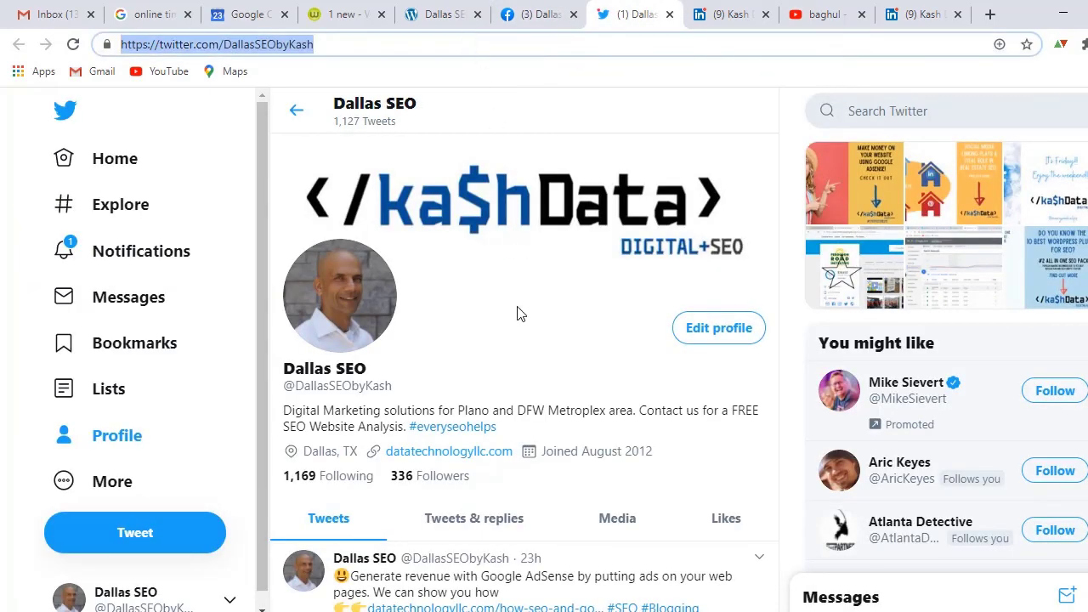
scroll(516, 308, down, 7)
scroll(516, 313, down, 15)
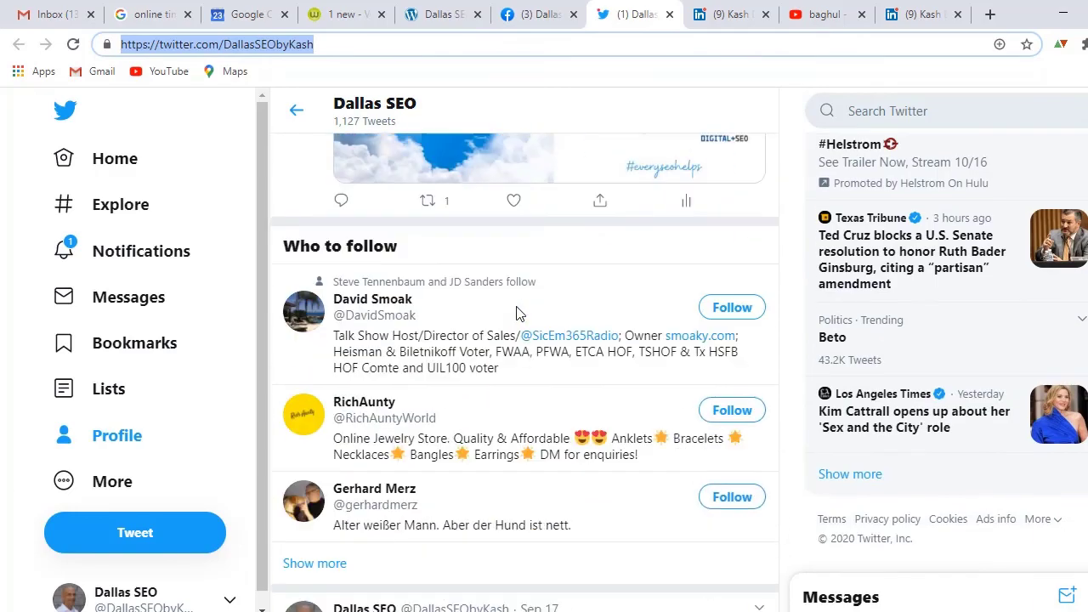
scroll(516, 306, down, 15)
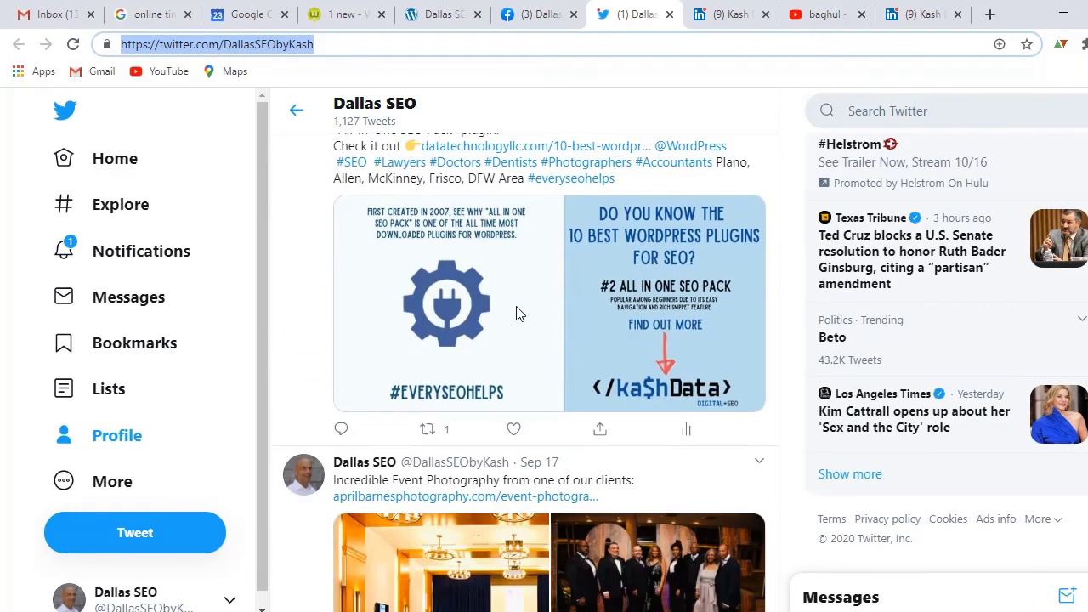
scroll(516, 306, up, 20)
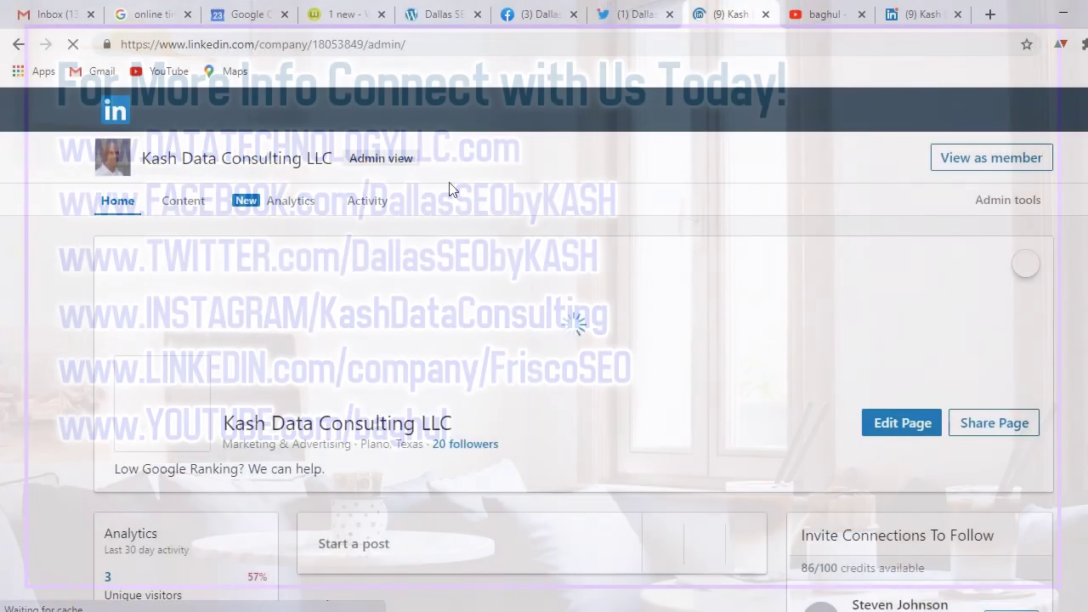
Look through the Kash Data Consulting LLC LinkedIn company page down to its Google Ads update.
scroll(494, 300, down, 3)
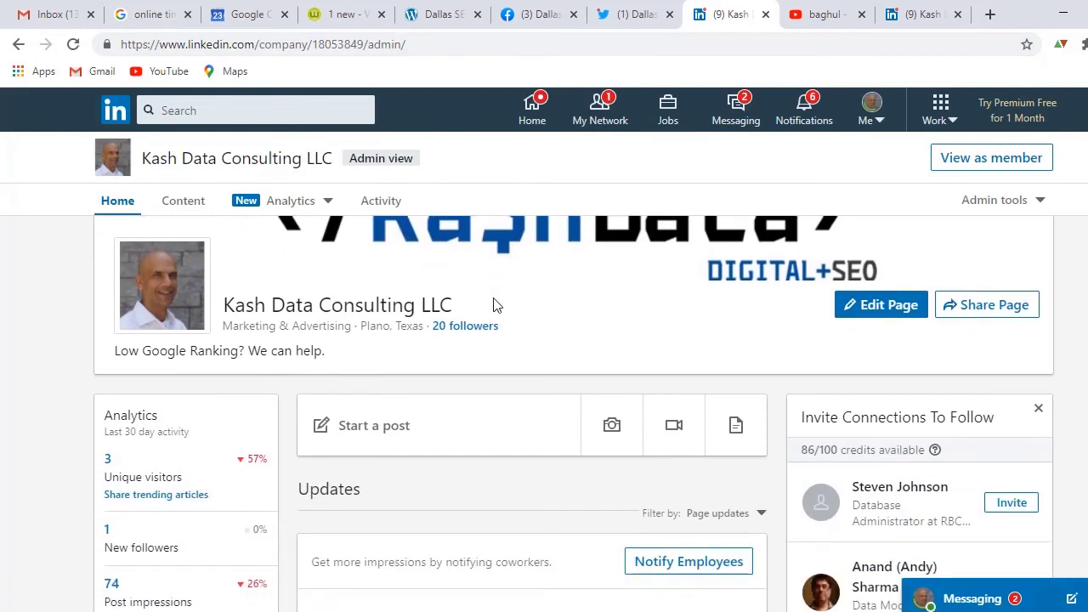
scroll(494, 305, down, 1)
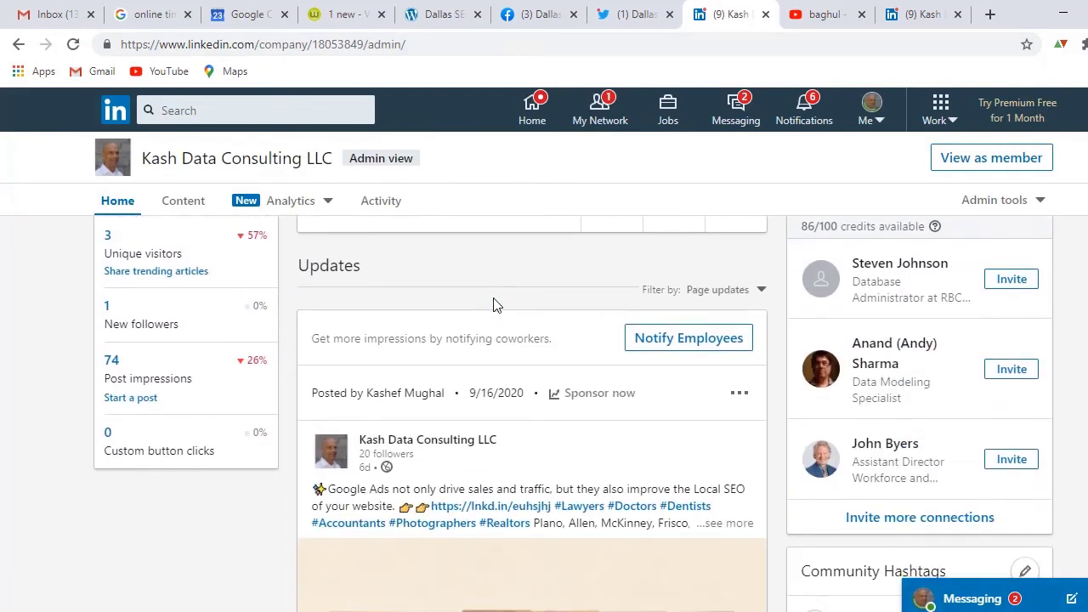
scroll(494, 305, down, 2)
scroll(494, 304, down, 6)
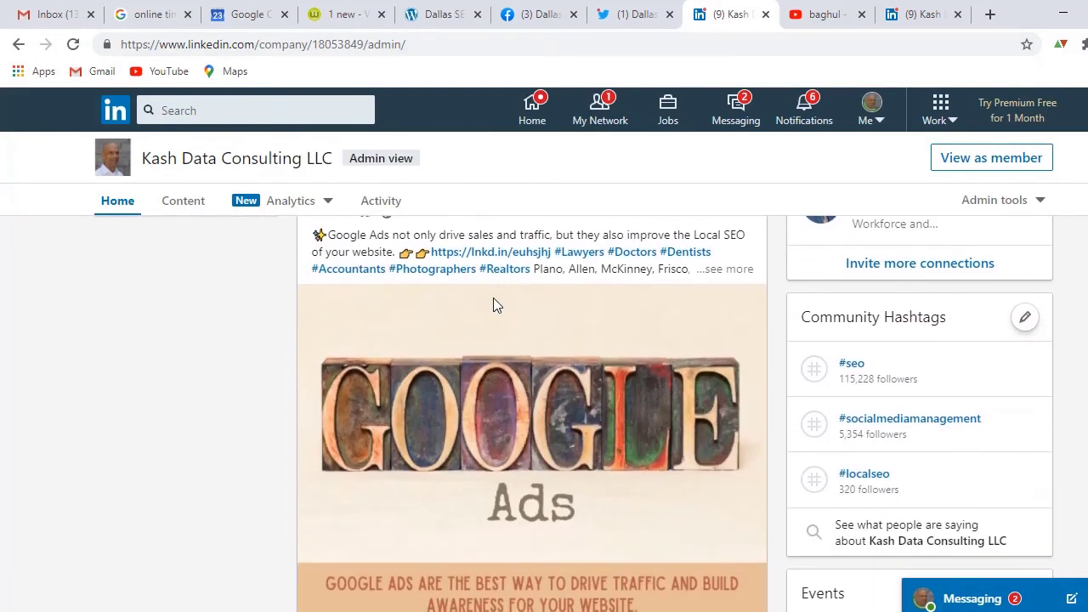
Show the baghul YouTube channel, browse its playlists and uploads, and highlight the channel's web address.
click(831, 13)
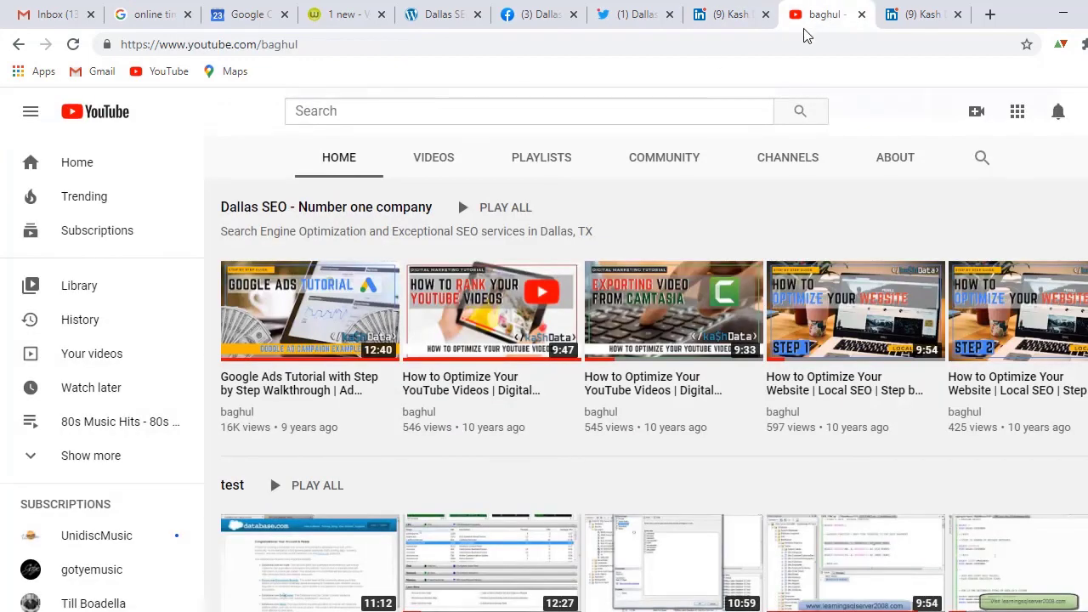
scroll(740, 312, down, 5)
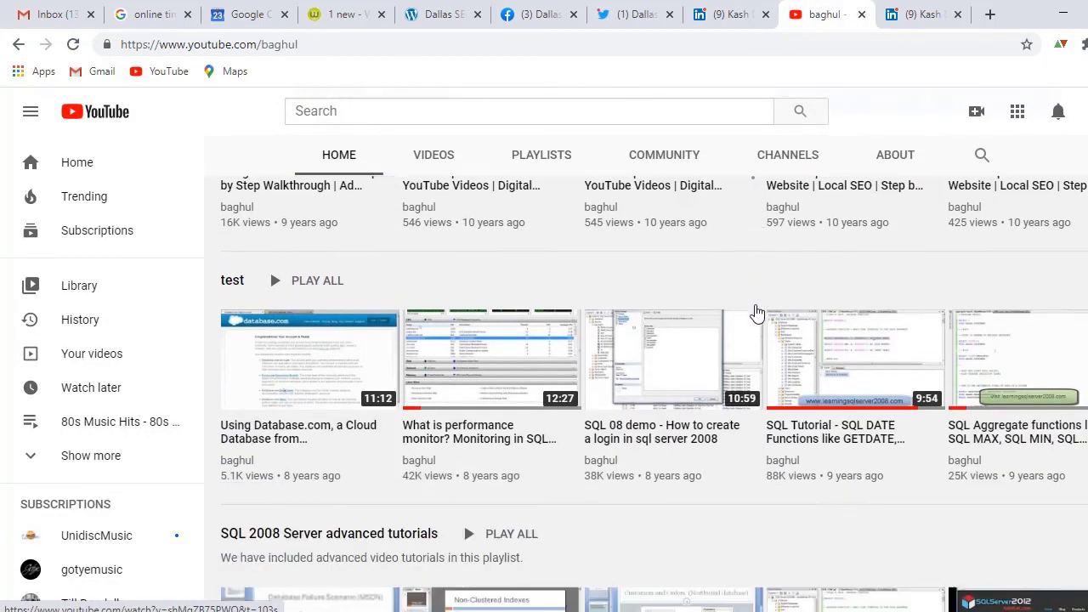
scroll(758, 313, down, 2)
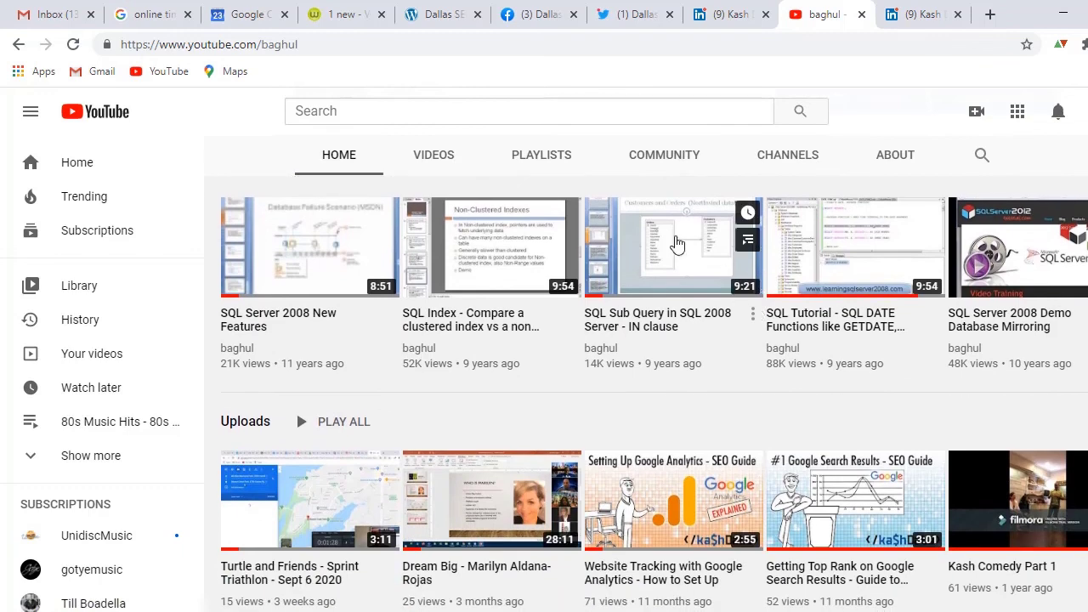
click(446, 48)
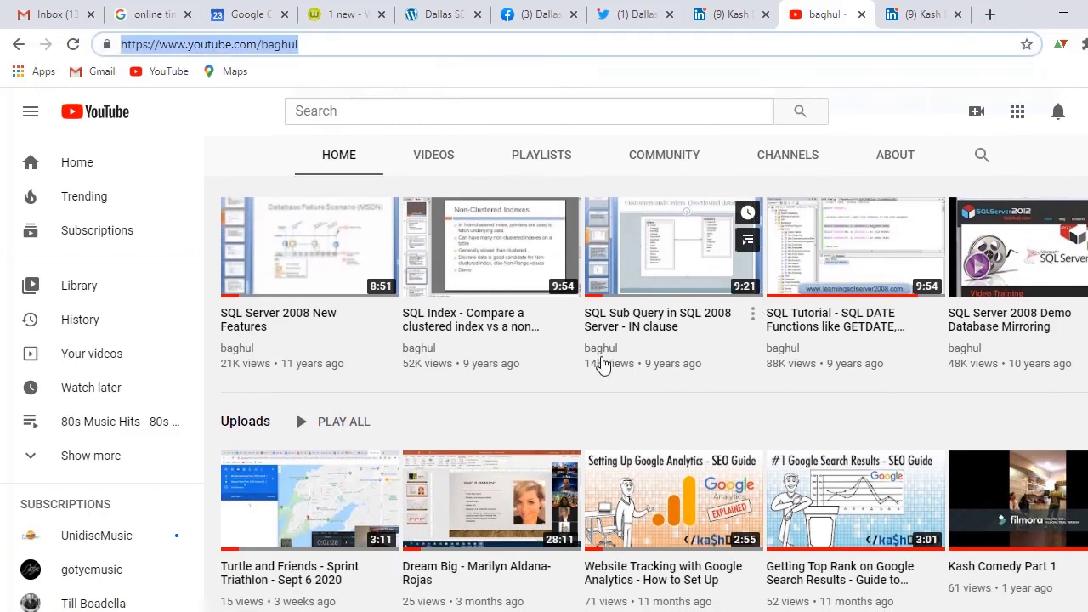
scroll(629, 387, down, 1)
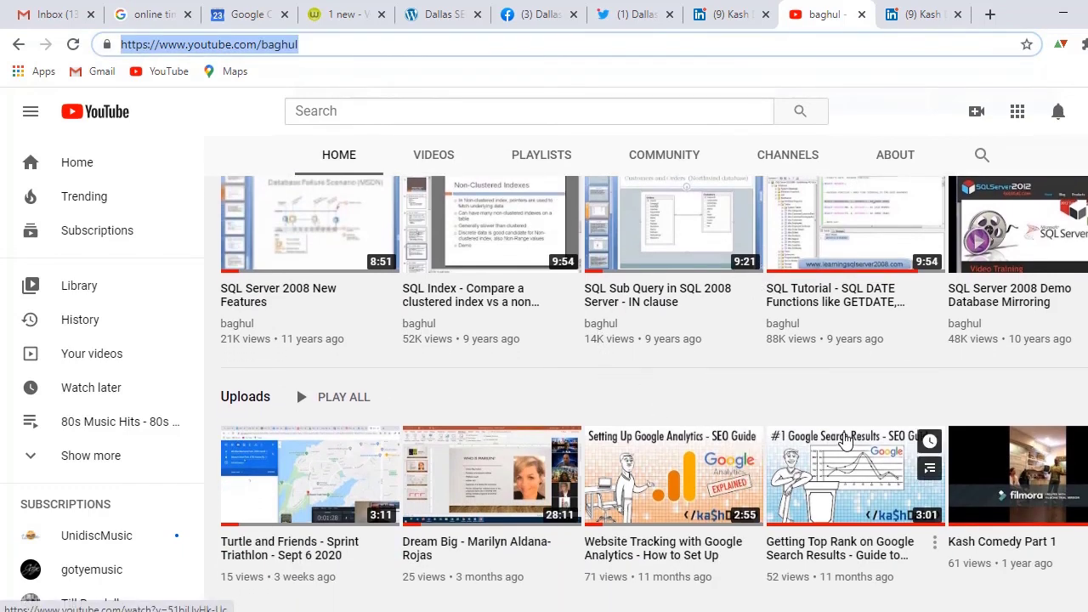
scroll(842, 442, up, 4)
scroll(846, 441, up, 4)
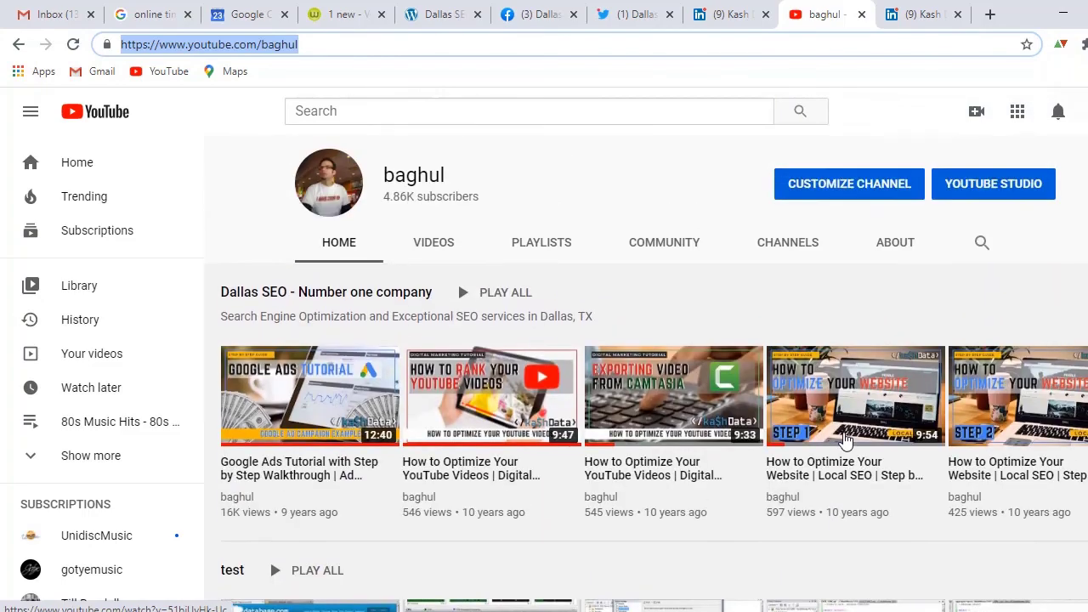